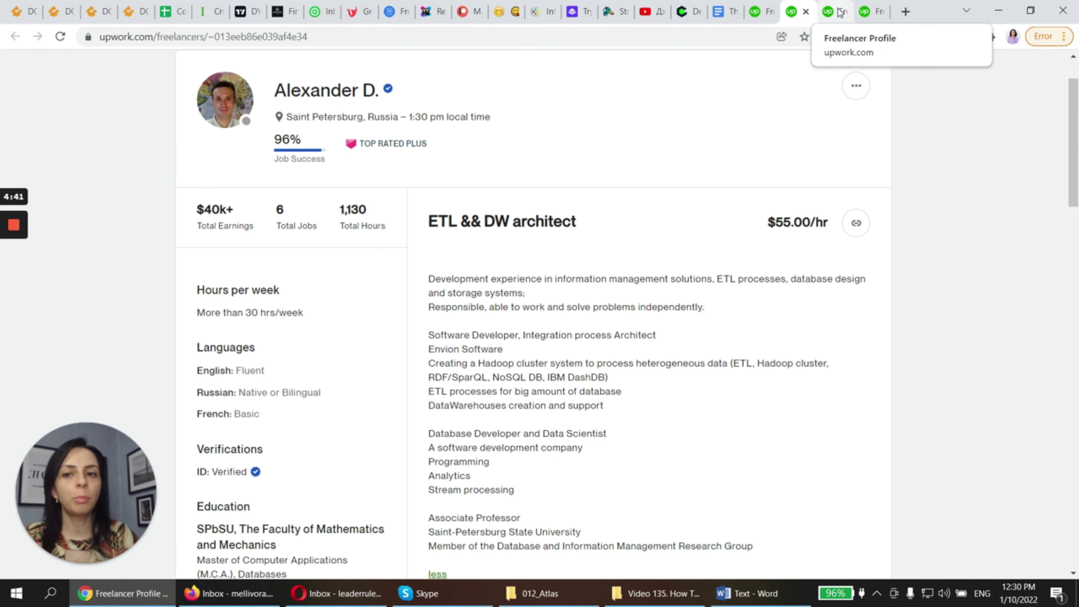
Glance at both NLP Engineer profiles, then read through the ETL && DW architect's description
scroll(819, 50, up, 2)
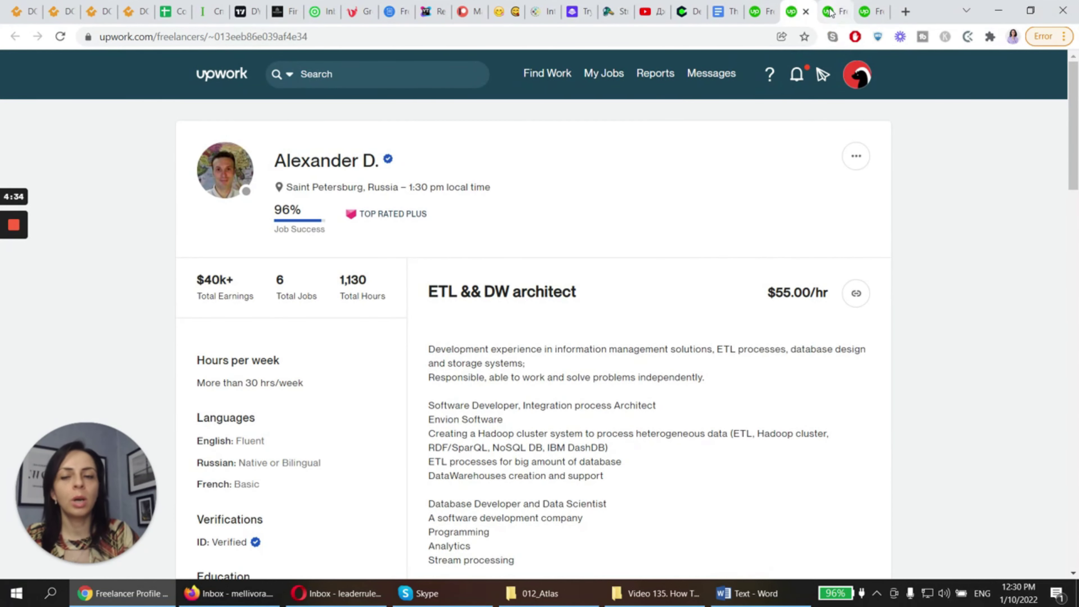
click(830, 13)
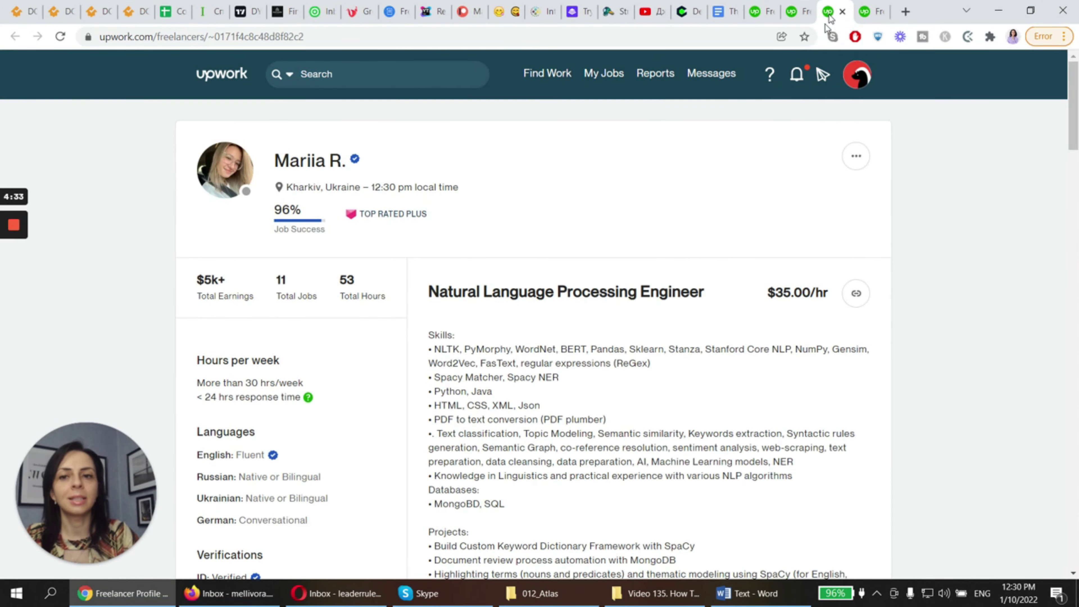
click(869, 12)
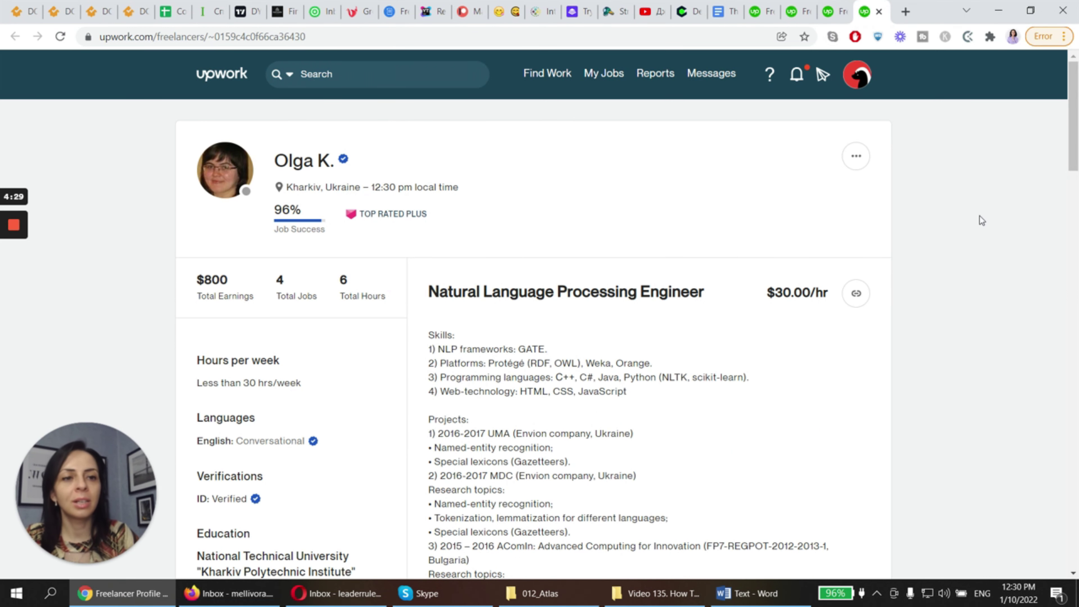
click(789, 12)
scroll(776, 281, down, 6)
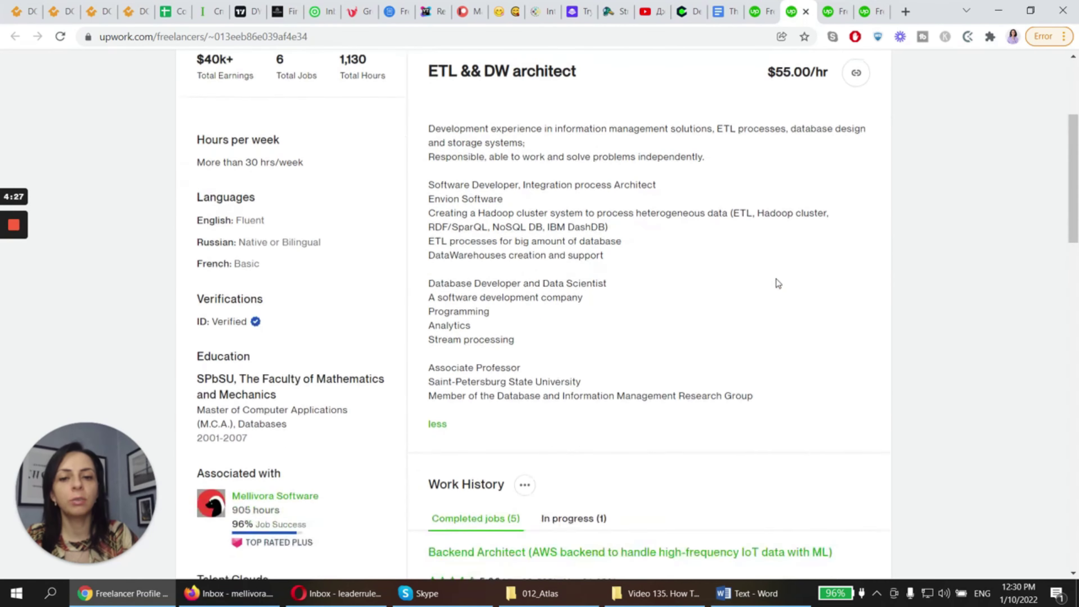
scroll(777, 278, down, 3)
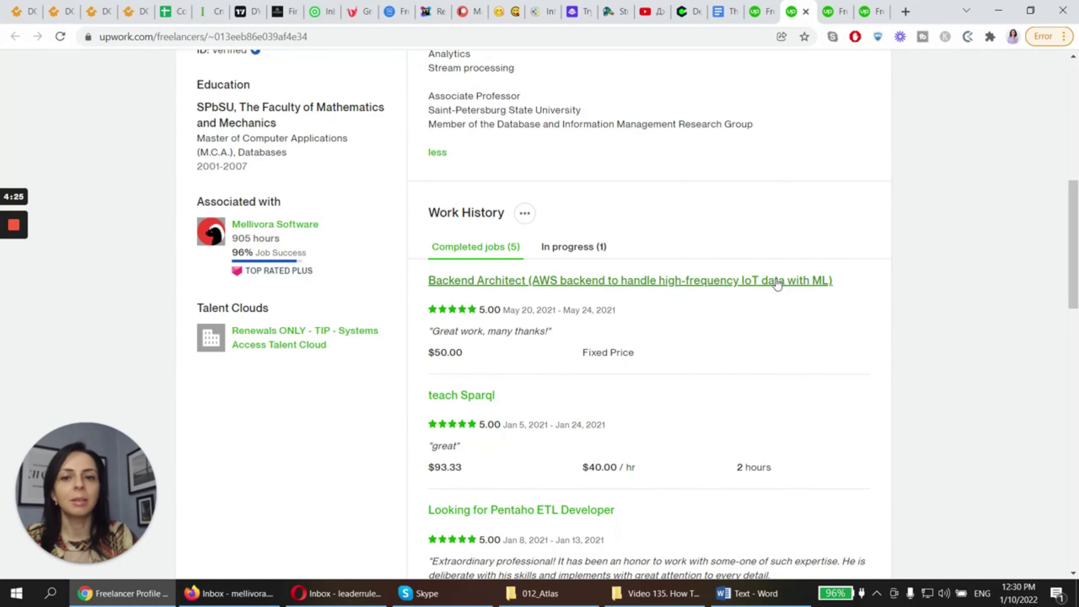
scroll(776, 282, up, 10)
drag(681, 293, 527, 533)
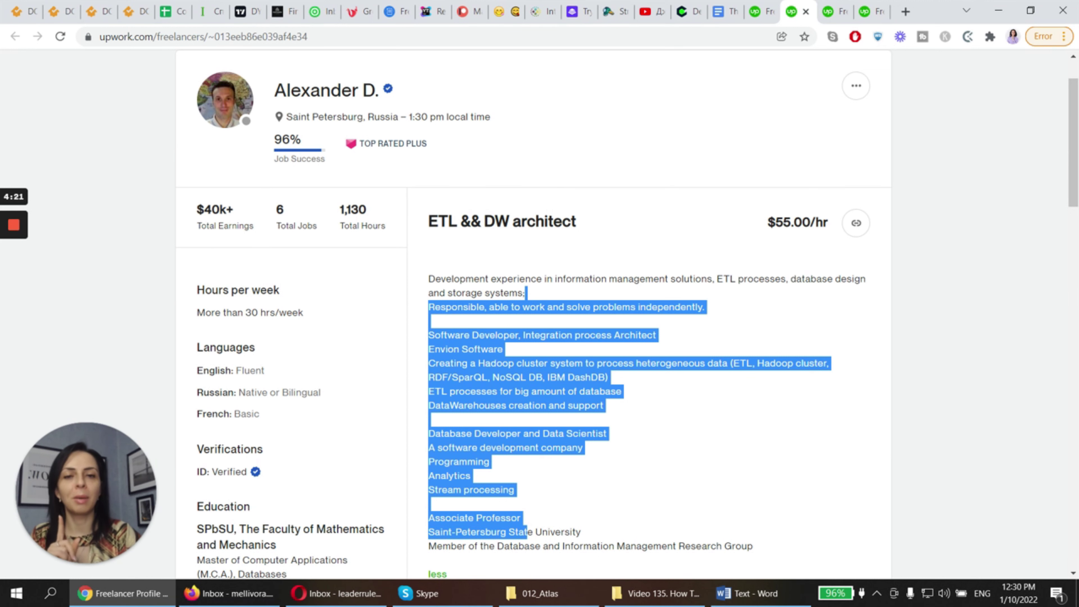
click(525, 423)
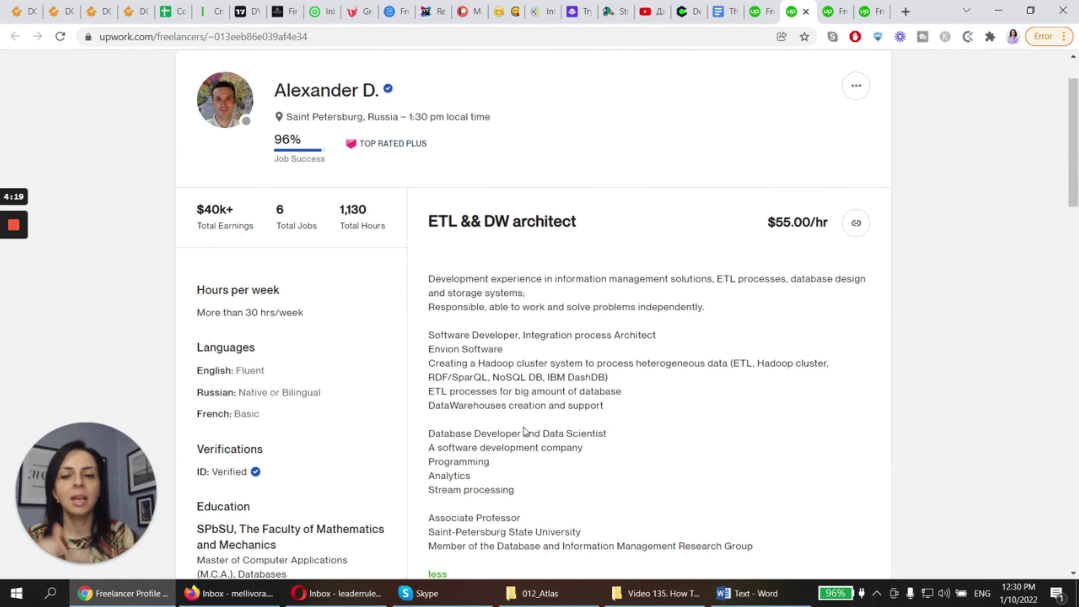
scroll(526, 430, down, 5)
drag(250, 297, 249, 375)
scroll(321, 364, down, 3)
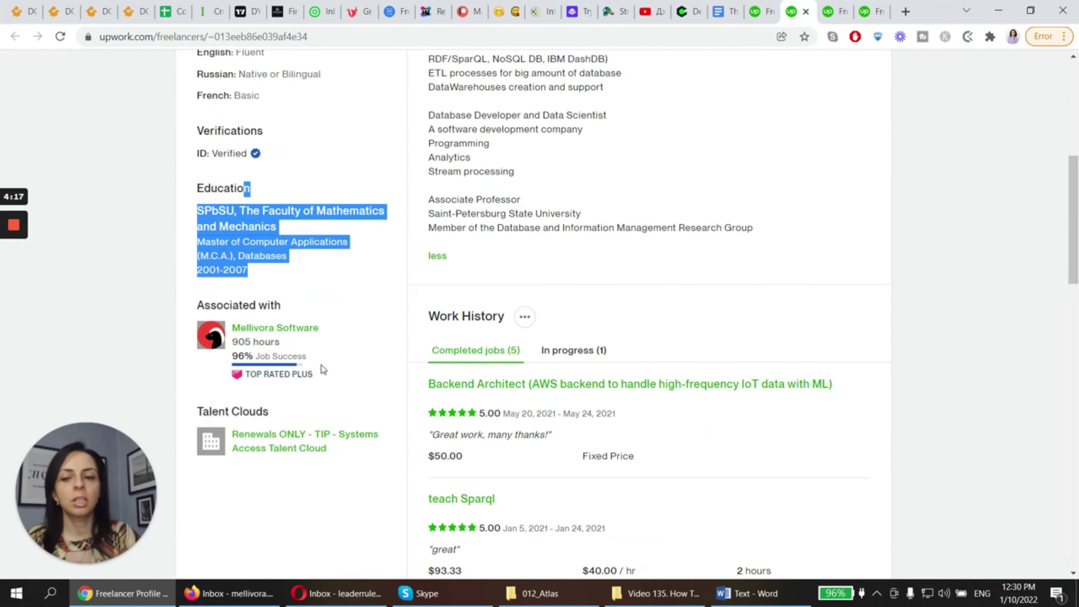
scroll(321, 365, down, 1)
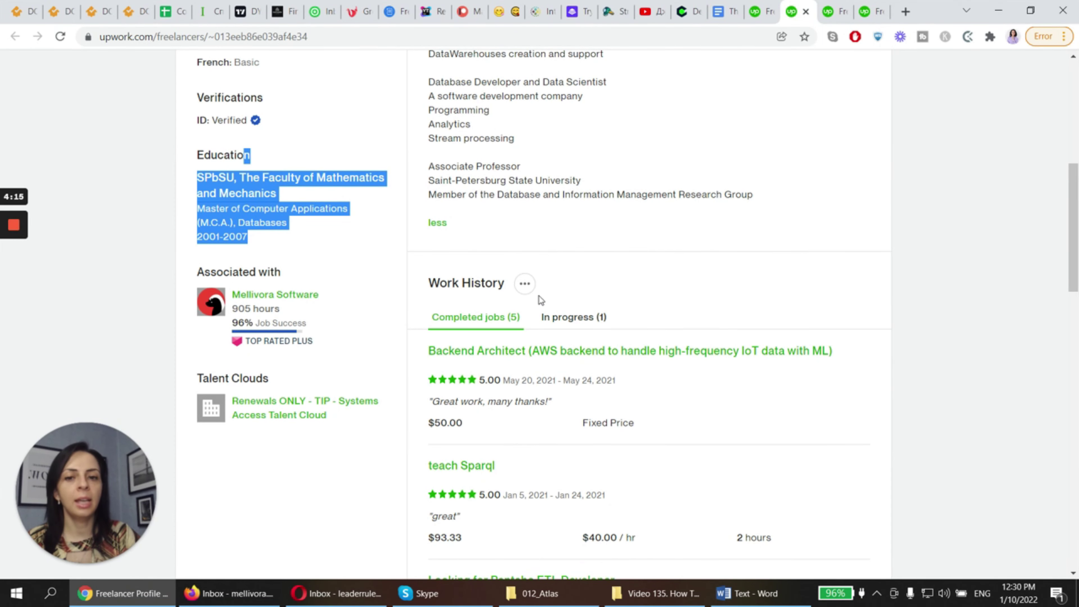
scroll(536, 298, down, 12)
scroll(542, 329, up, 10)
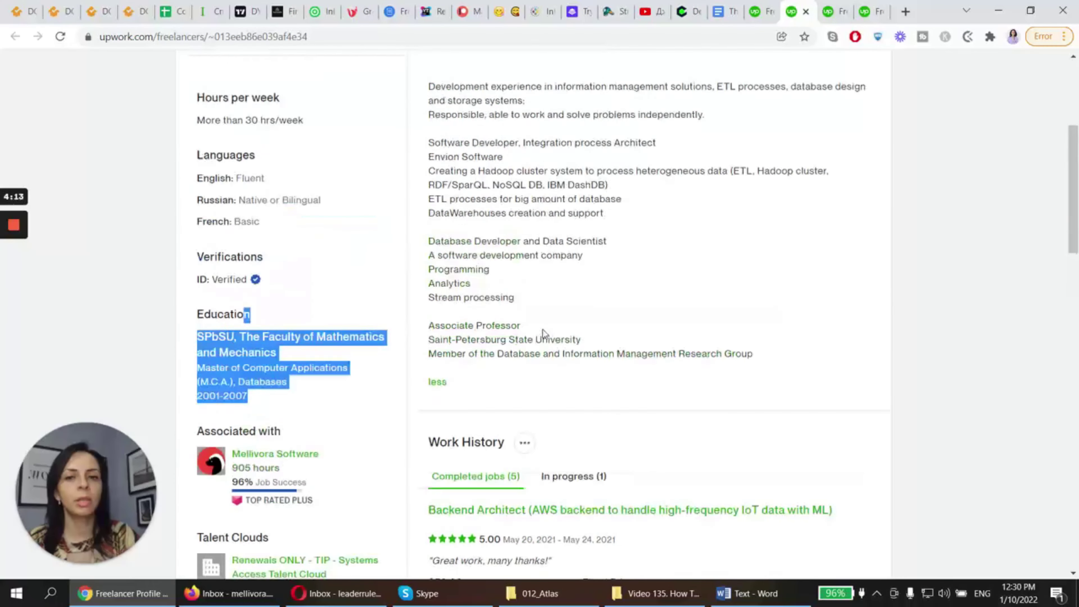
key(ctrl+Tab)
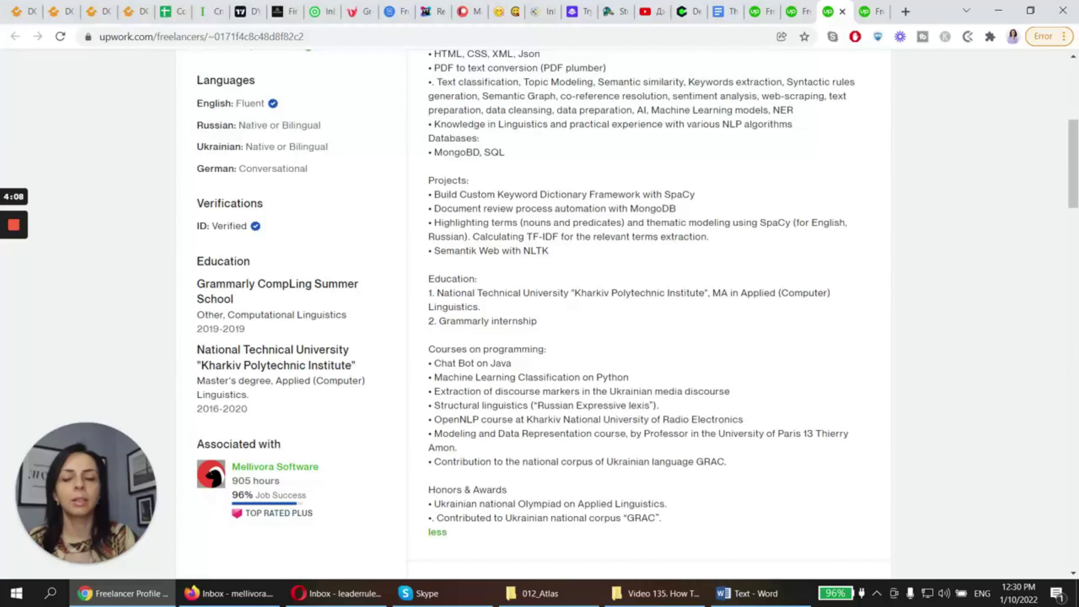
drag(229, 260, 239, 330)
scroll(427, 319, down, 2)
scroll(427, 319, down, 2)
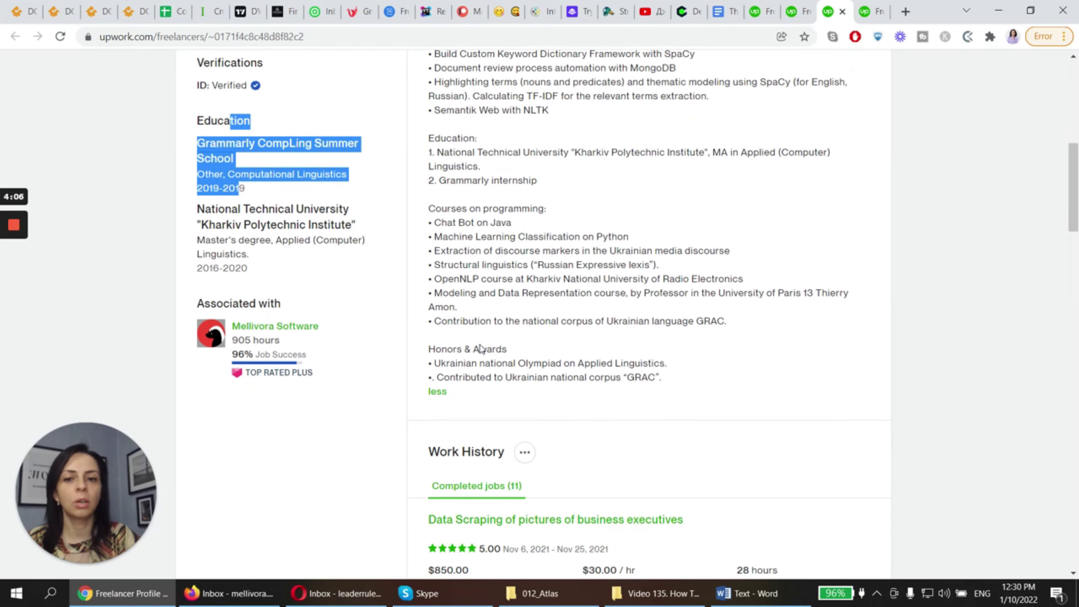
drag(447, 349, 479, 377)
drag(491, 222, 493, 251)
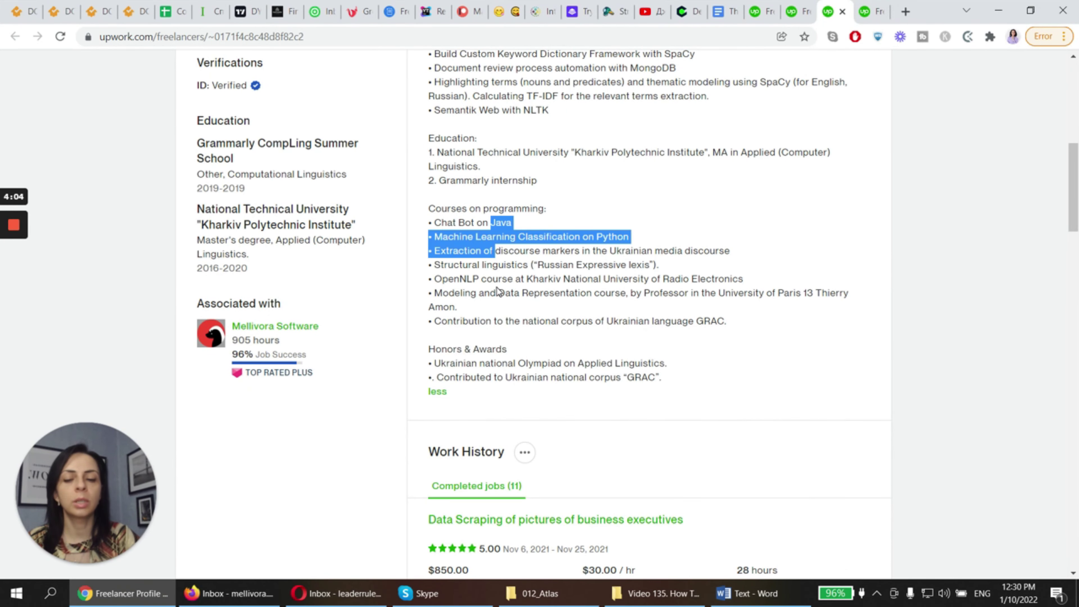
scroll(493, 250, down, 2)
scroll(494, 250, up, 4)
scroll(539, 315, up, 10)
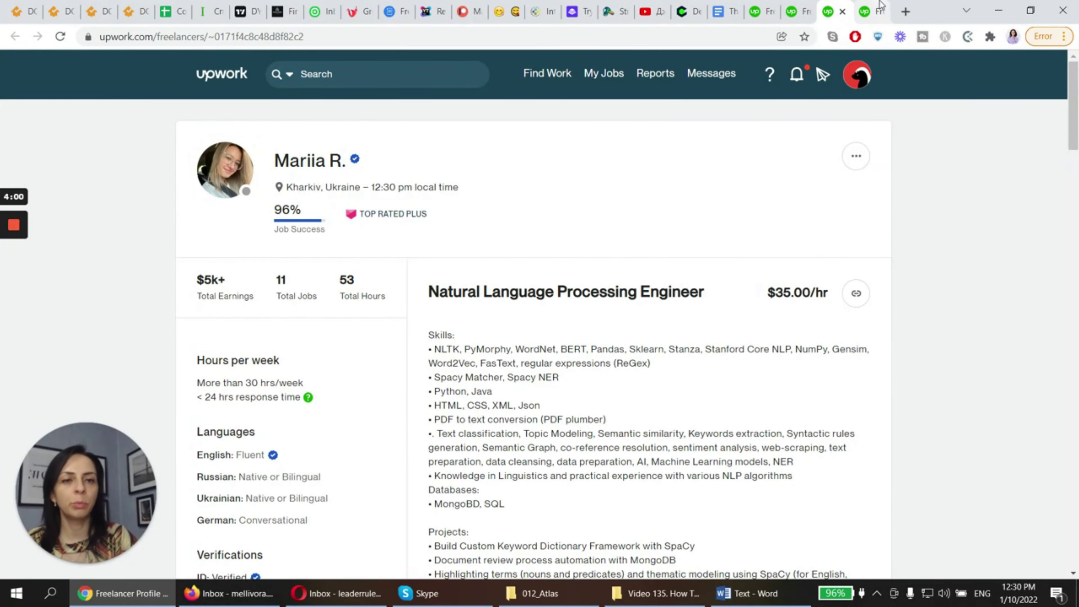
click(870, 12)
scroll(760, 243, down, 5)
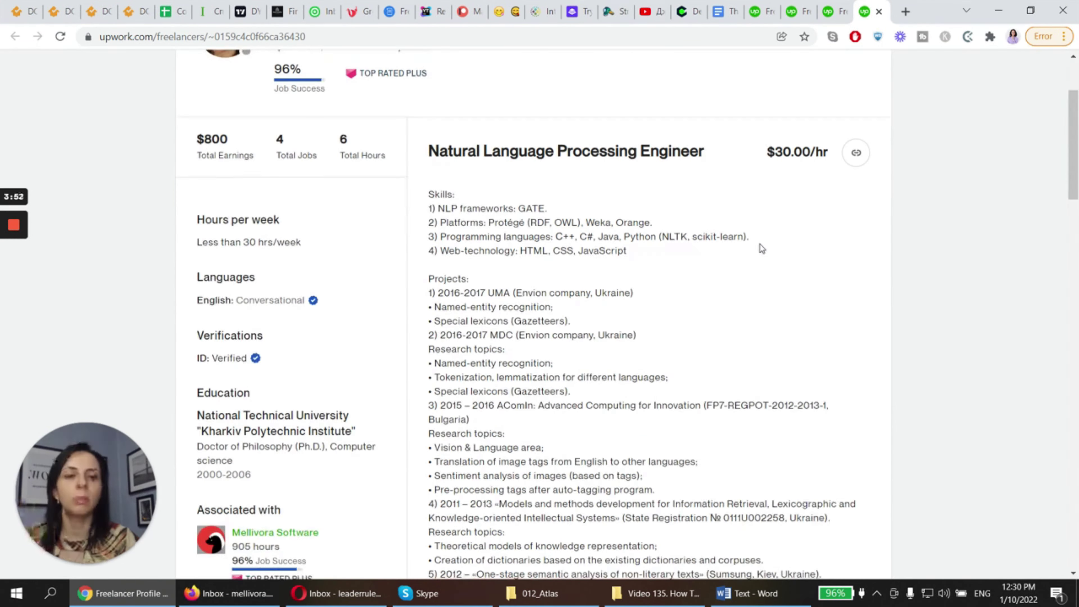
scroll(757, 244, down, 15)
scroll(700, 254, down, 2)
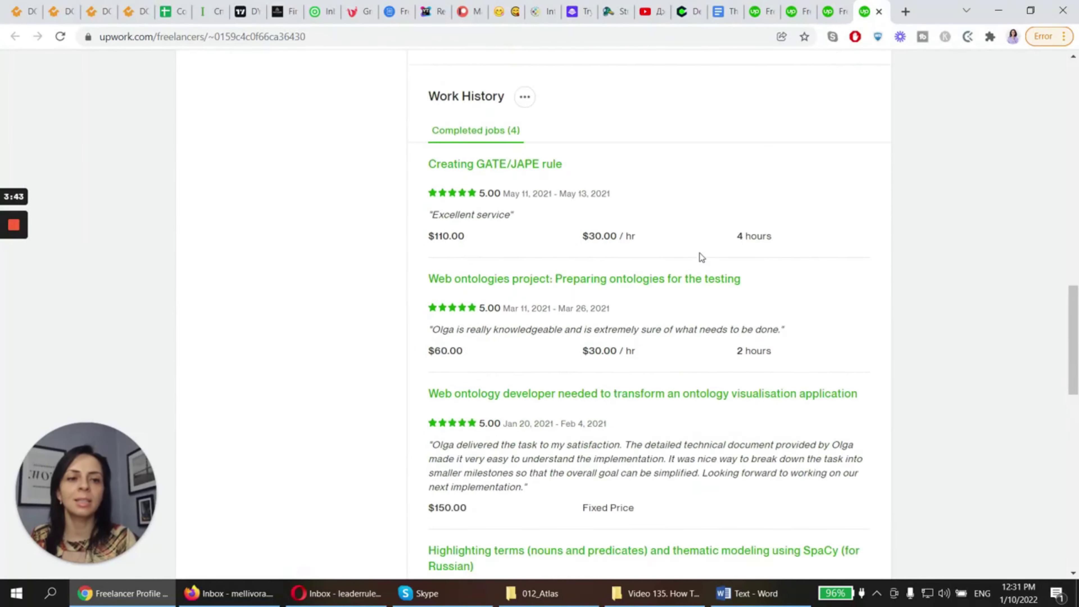
scroll(701, 256, up, 20)
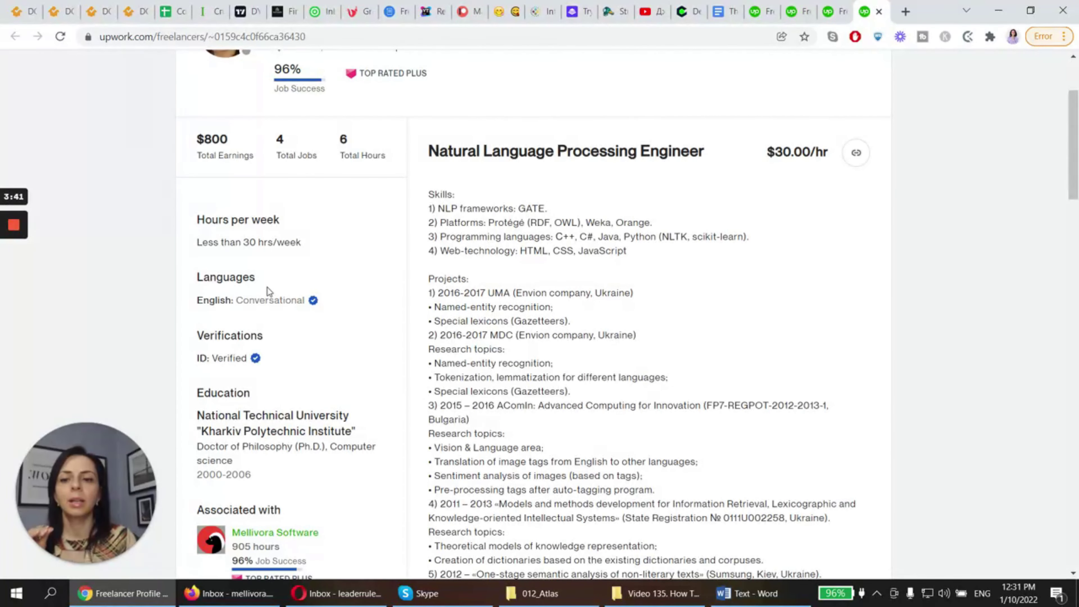
drag(267, 287, 267, 402)
click(268, 402)
scroll(300, 373, up, 1)
scroll(299, 365, up, 3)
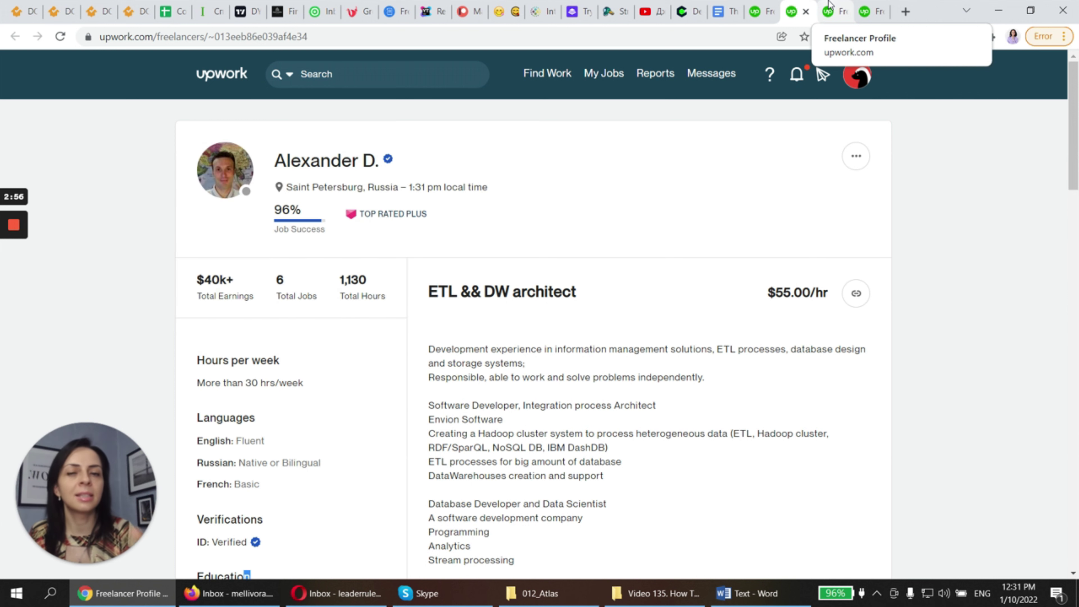
Flip back and forth between the $35.00/hr and $30.00/hr NLP Engineer profiles to compare them
scroll(618, 201, down, 2)
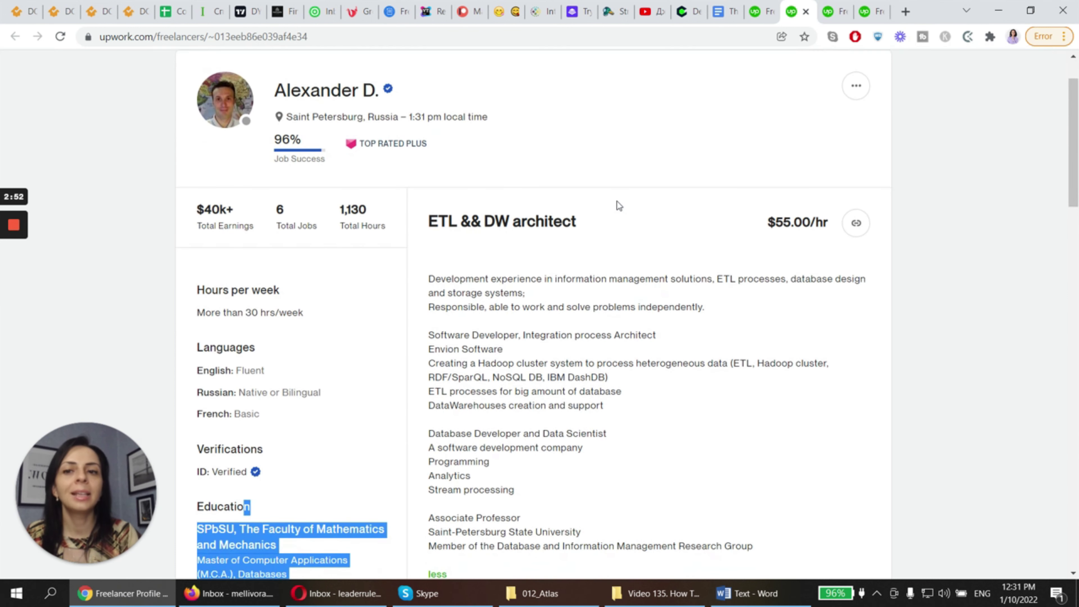
scroll(618, 201, up, 2)
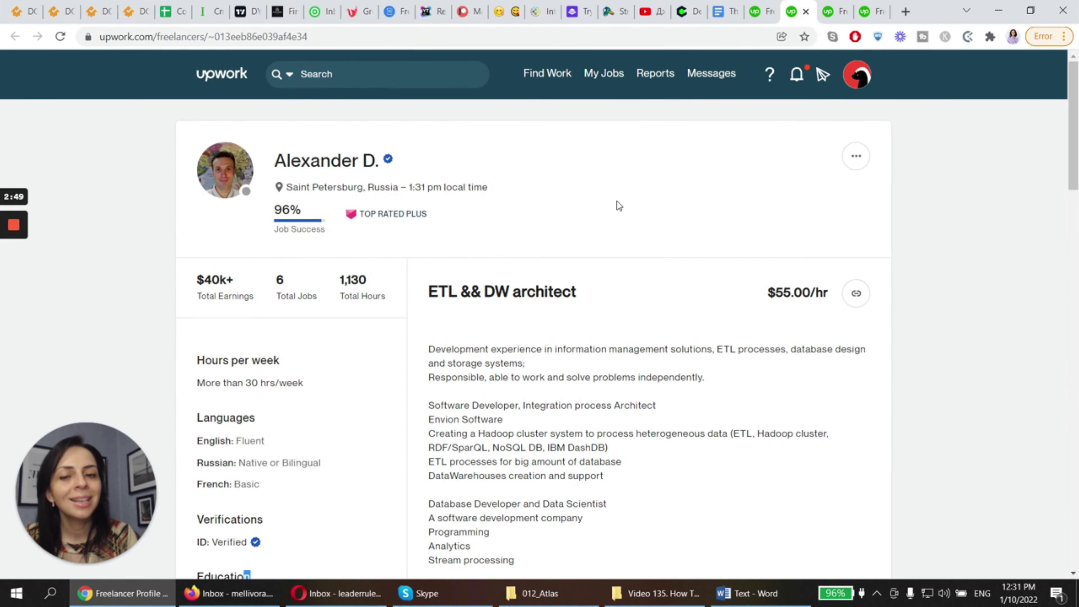
scroll(617, 201, down, 2)
click(590, 242)
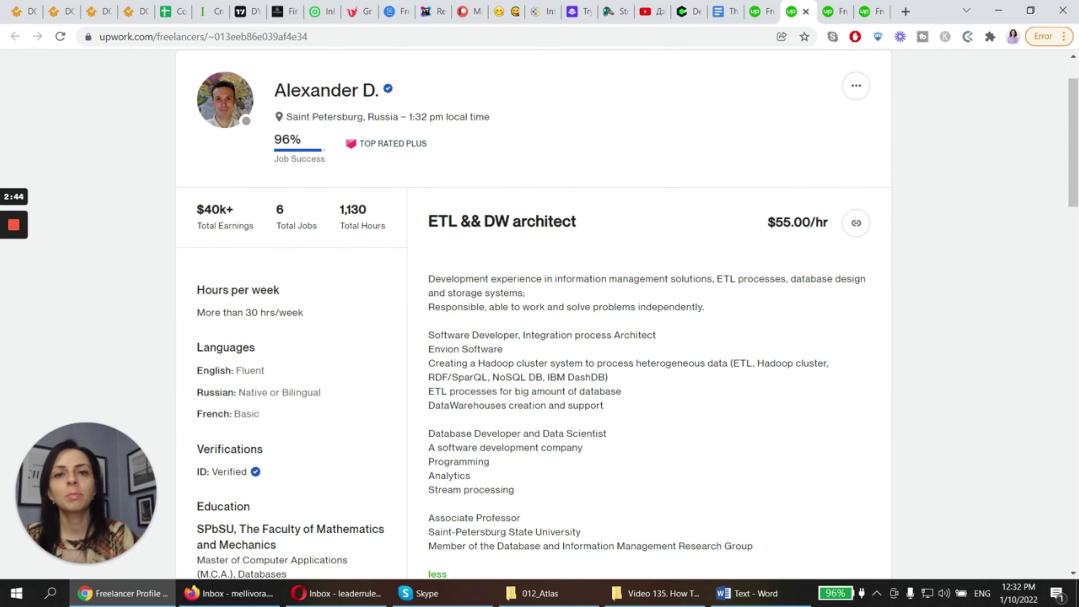
click(831, 12)
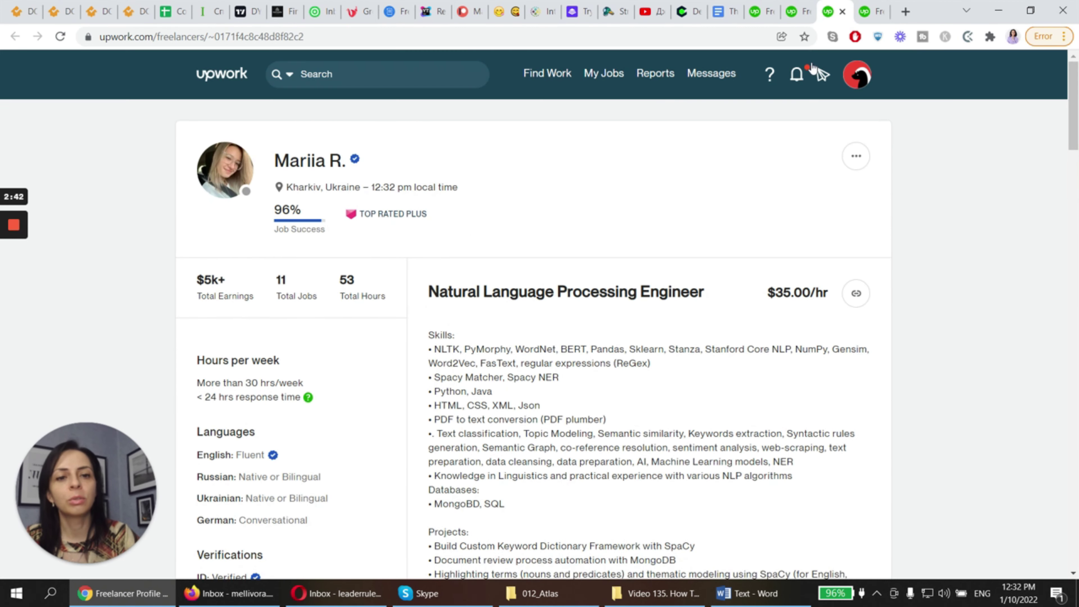
scroll(768, 158, down, 2)
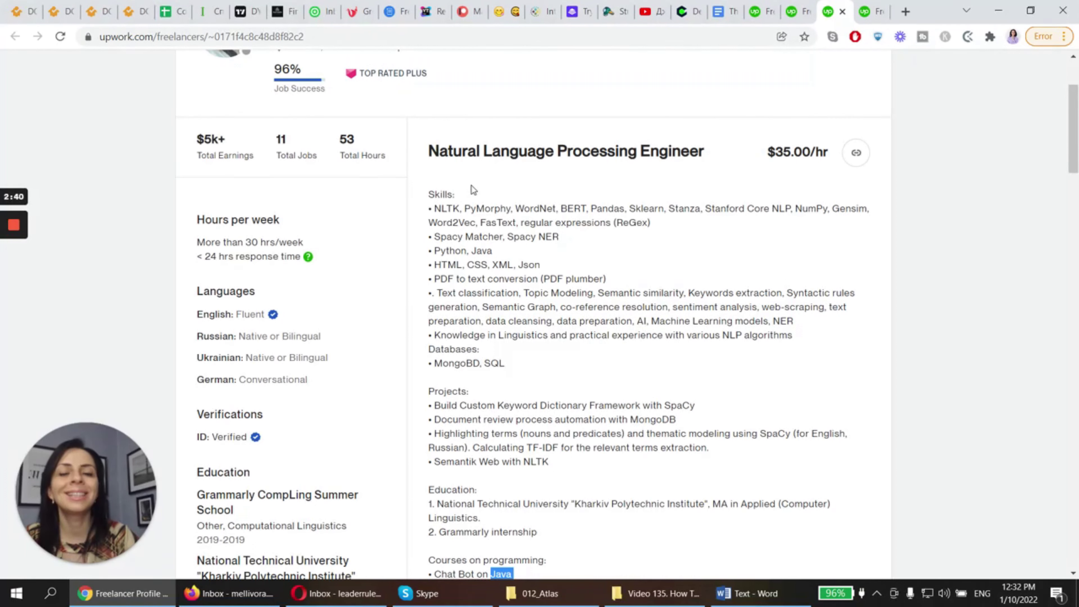
click(871, 12)
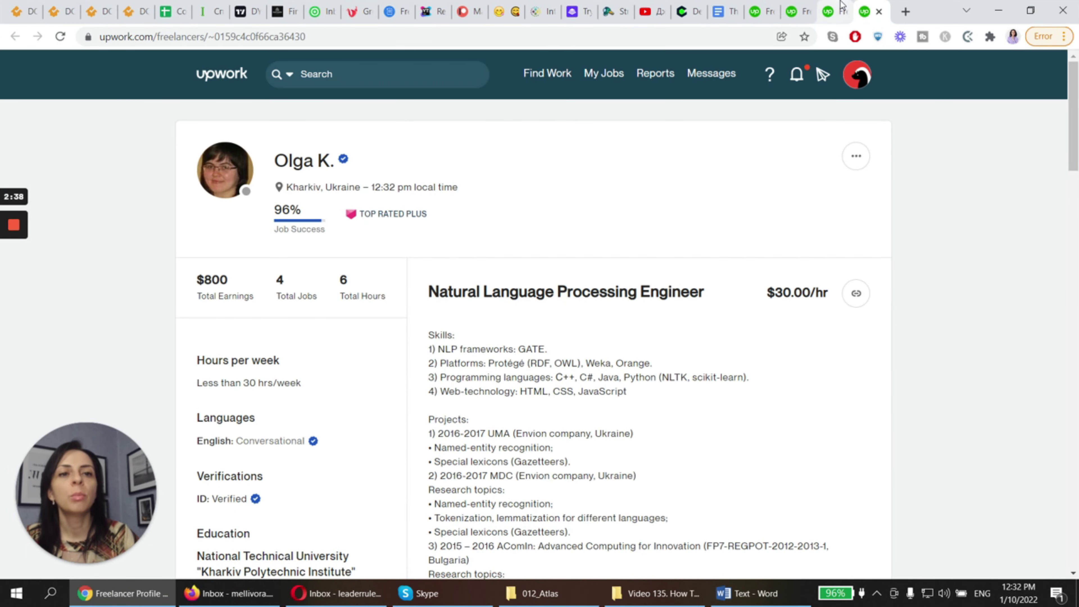
scroll(768, 204, down, 5)
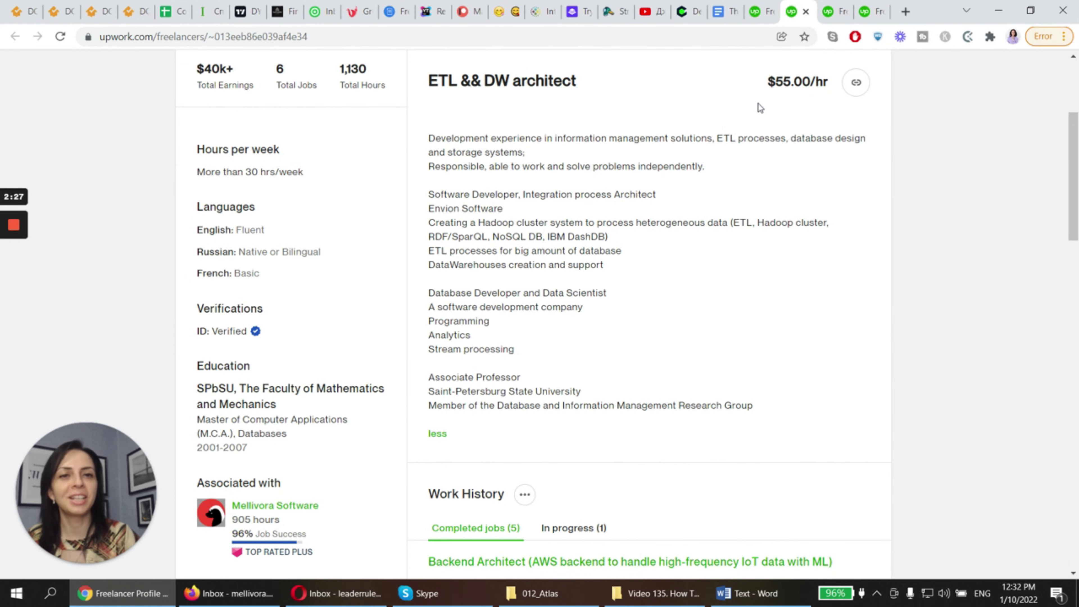
click(831, 12)
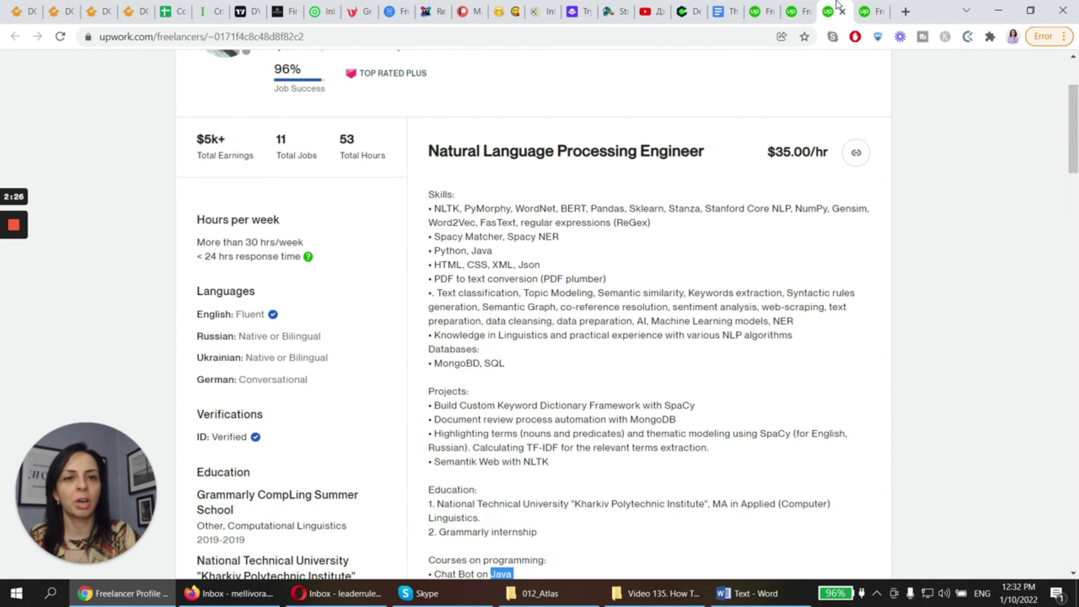
click(855, 7)
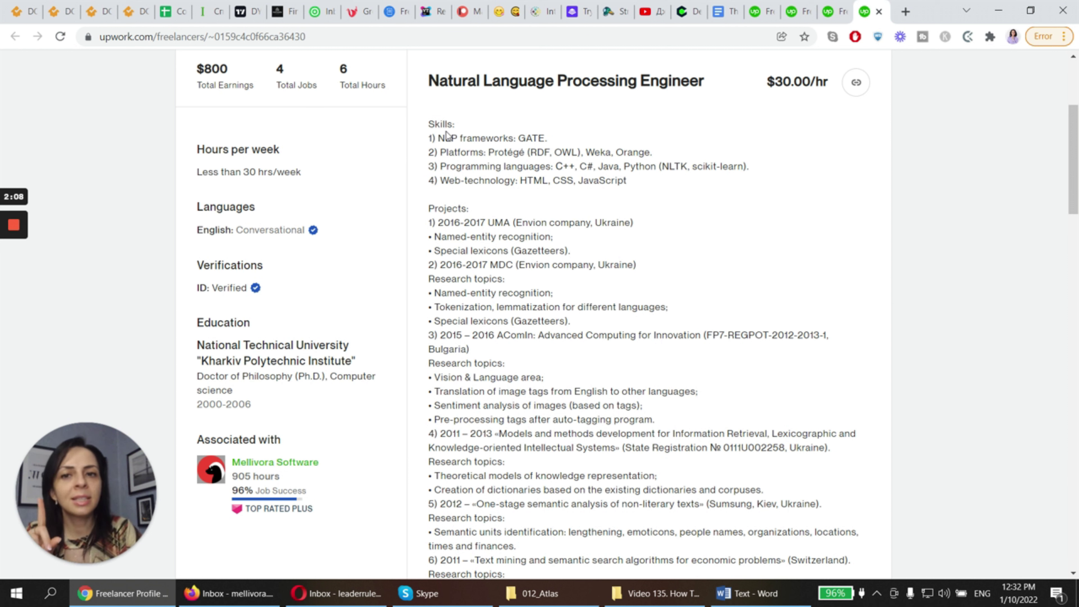
Highlight the NLP frameworks, Spacy NER and PDF skills, then the first Education entry
drag(446, 135, 493, 422)
click(496, 158)
click(495, 166)
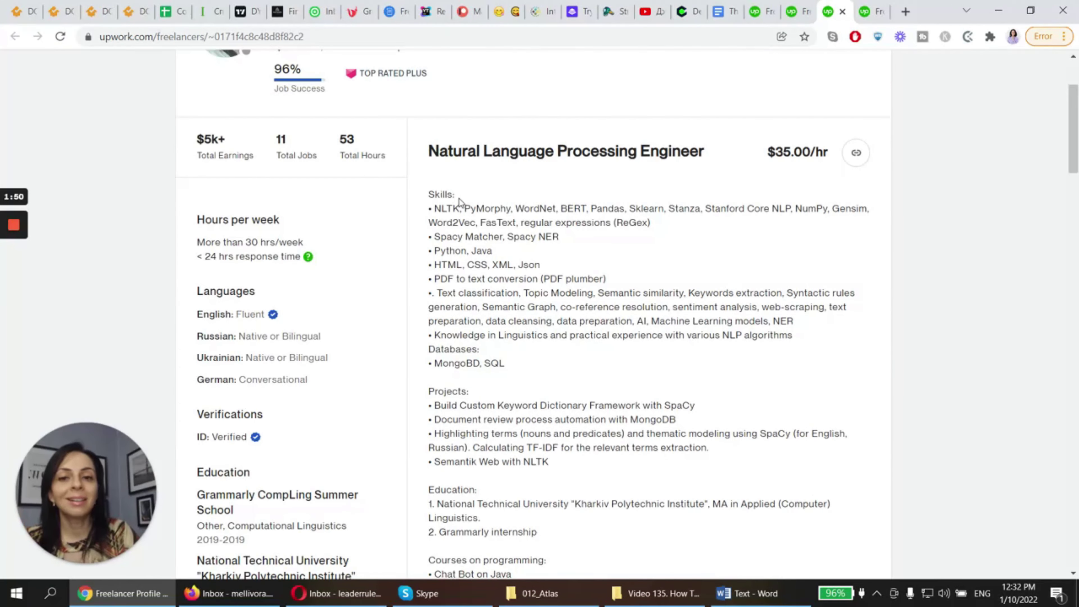
drag(434, 194, 467, 225)
drag(472, 237, 457, 363)
click(464, 342)
scroll(464, 343, down, 1)
drag(430, 405, 467, 447)
scroll(590, 421, up, 2)
scroll(590, 421, down, 1)
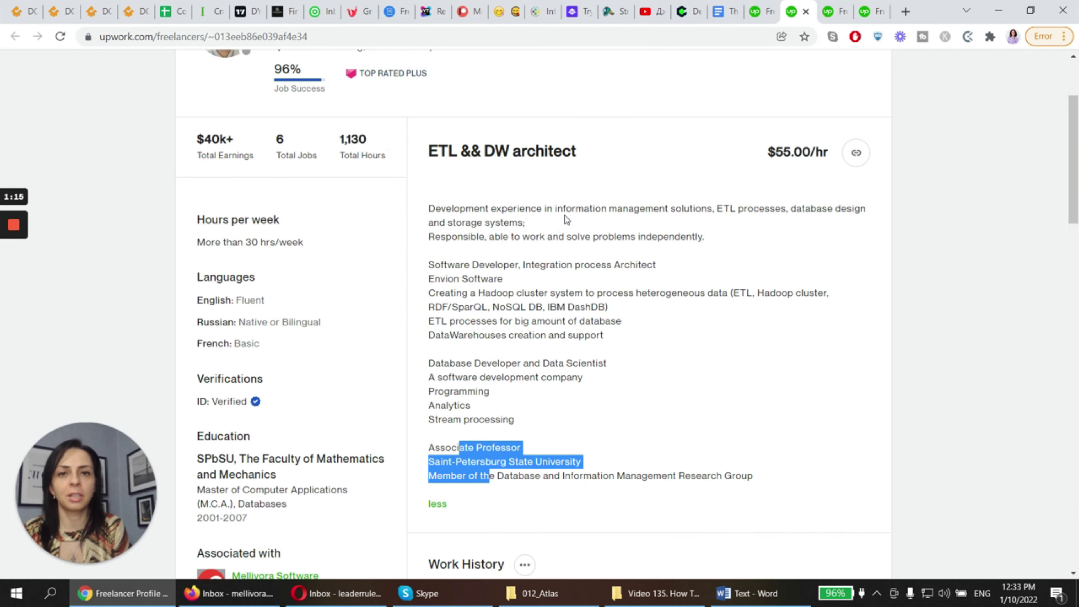
key(ctrl+Tab)
click(624, 197)
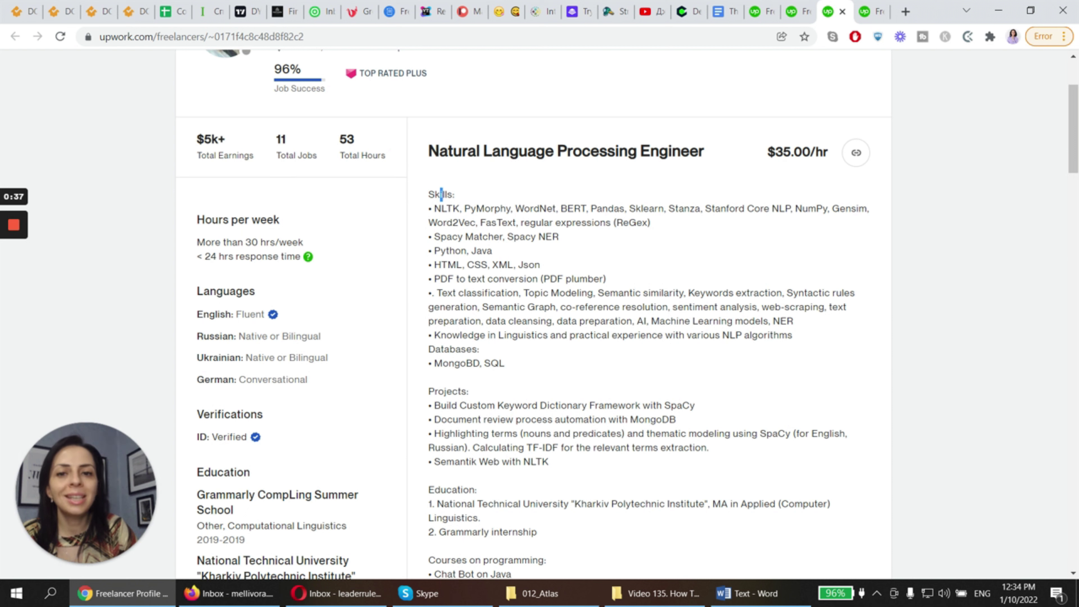
drag(440, 194, 456, 334)
scroll(456, 335, down, 12)
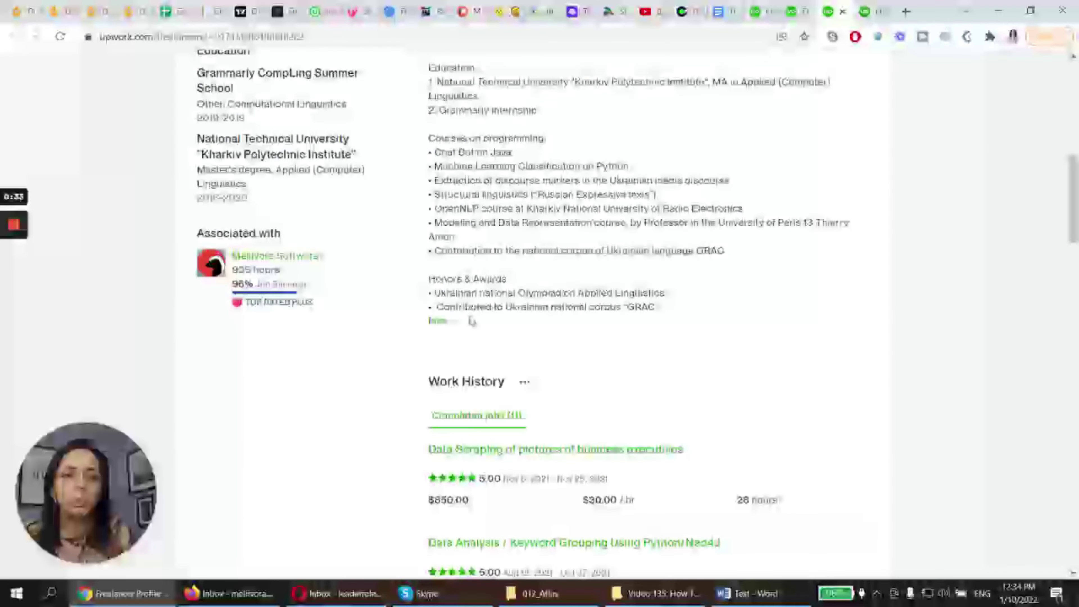
scroll(551, 217, down, 18)
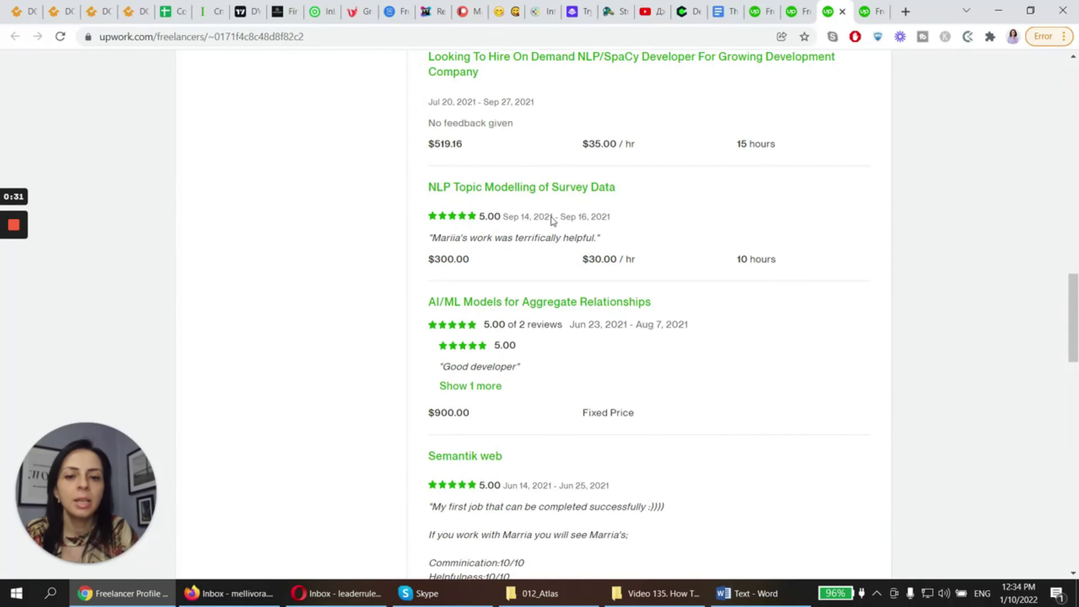
scroll(553, 222, up, 20)
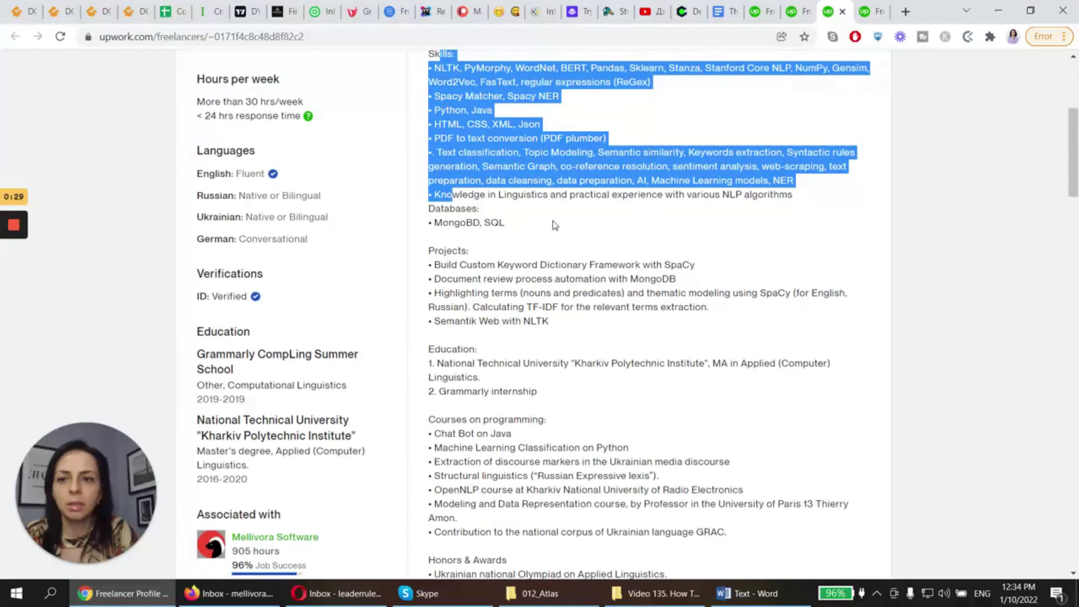
scroll(553, 222, down, 10)
scroll(553, 221, down, 10)
scroll(553, 221, up, 10)
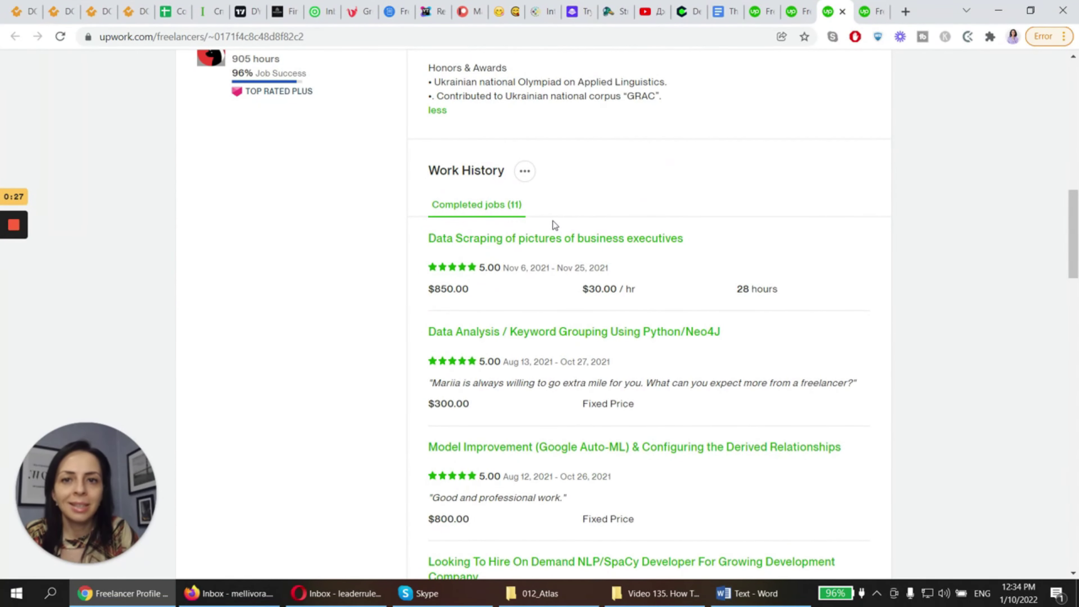
scroll(553, 219, down, 7)
scroll(553, 221, down, 15)
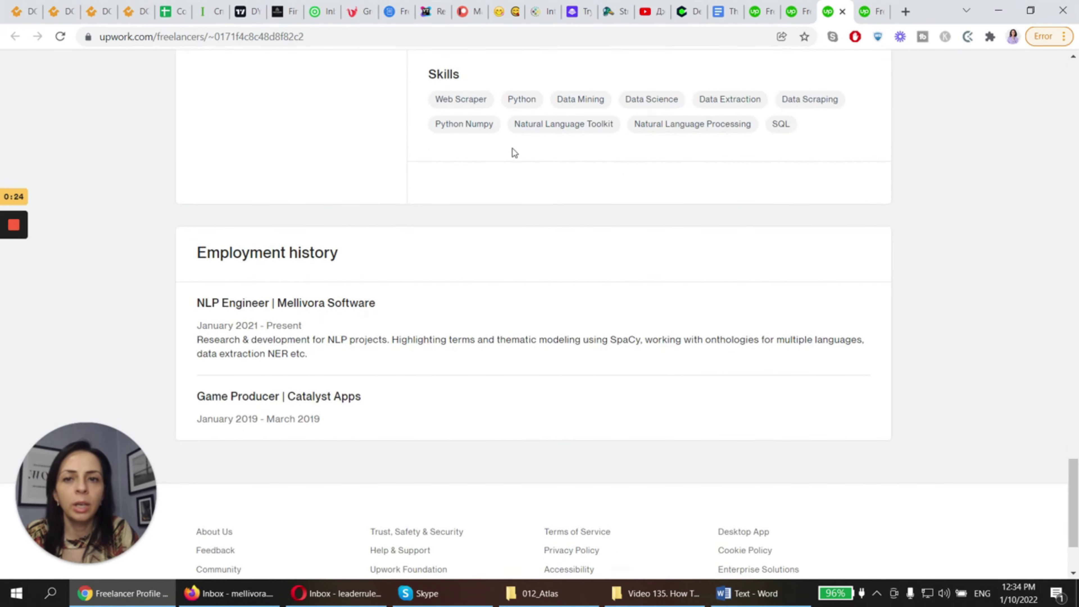
scroll(512, 148, up, 3)
drag(427, 214, 498, 213)
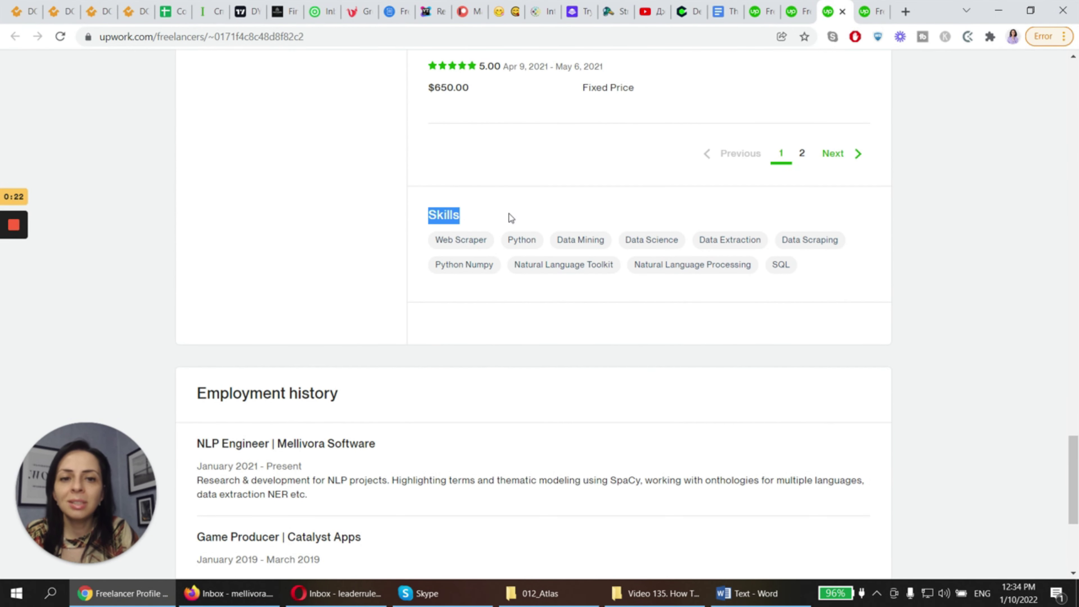
drag(809, 274, 427, 215)
click(428, 214)
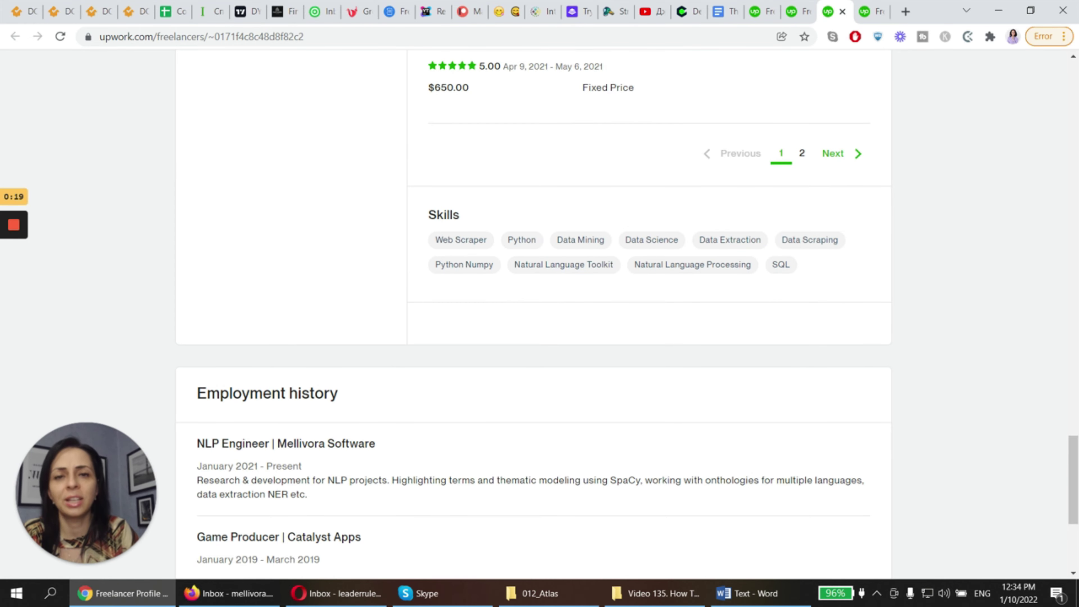
scroll(525, 244, up, 20)
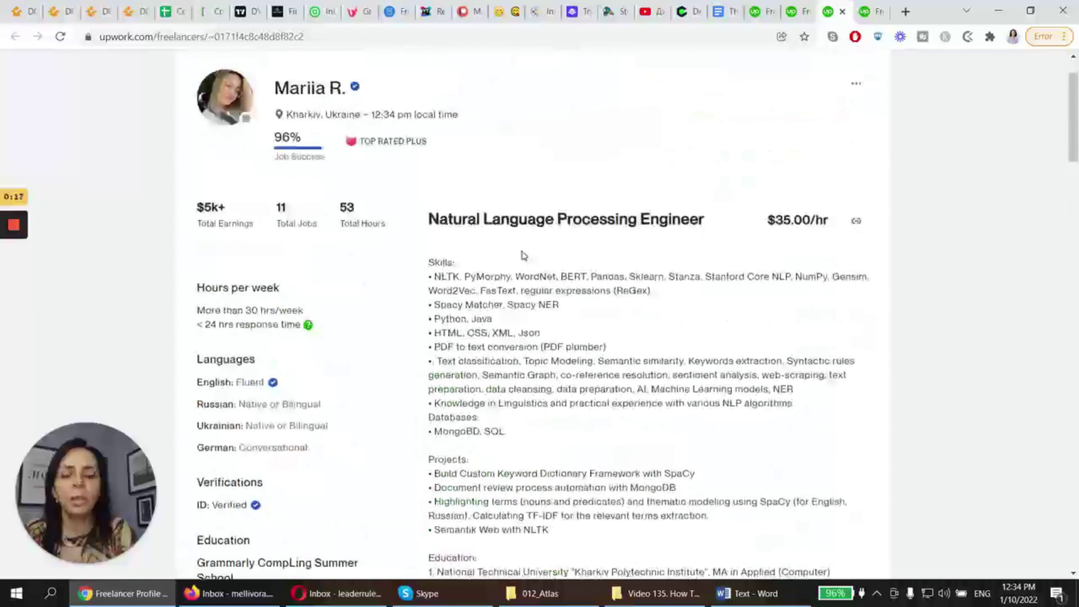
scroll(523, 255, down, 2)
drag(506, 210, 507, 357)
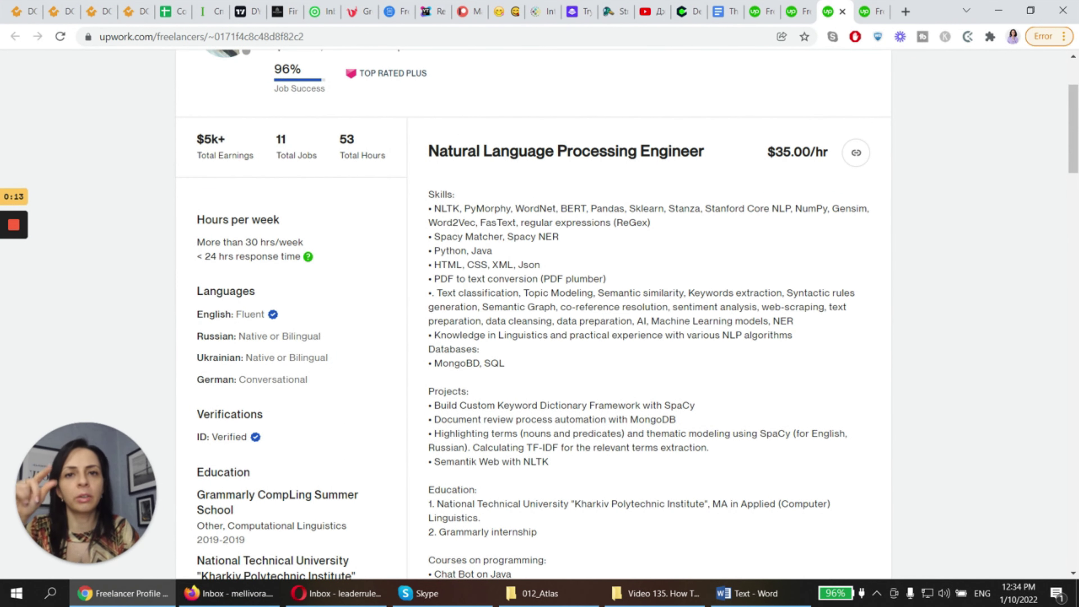
drag(427, 195, 491, 354)
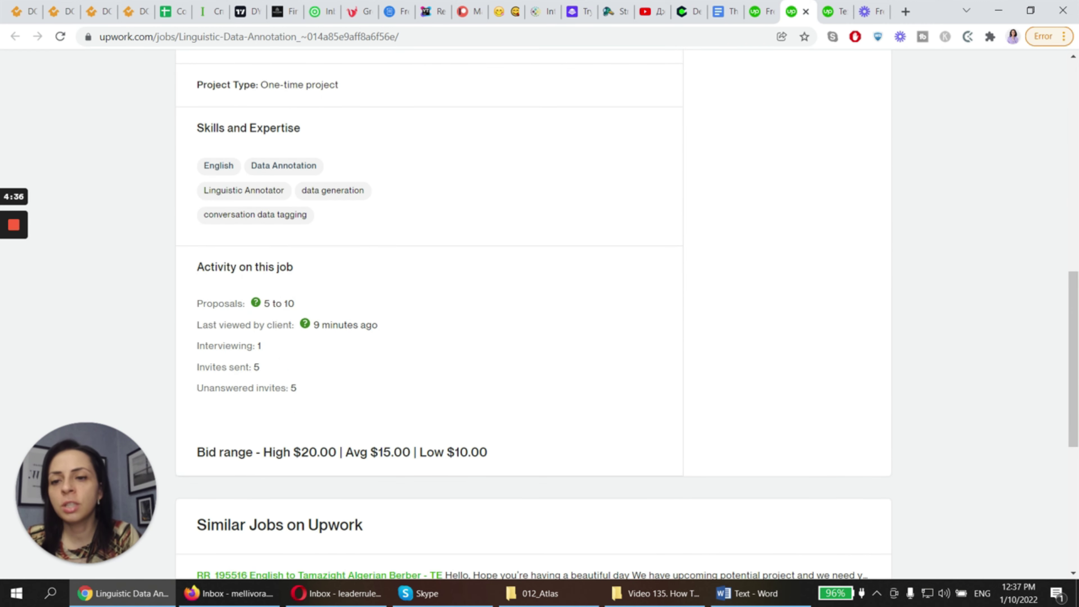
Check the job's activity: proposals count, when the client last viewed it, and the bid range
drag(224, 266, 303, 310)
click(300, 303)
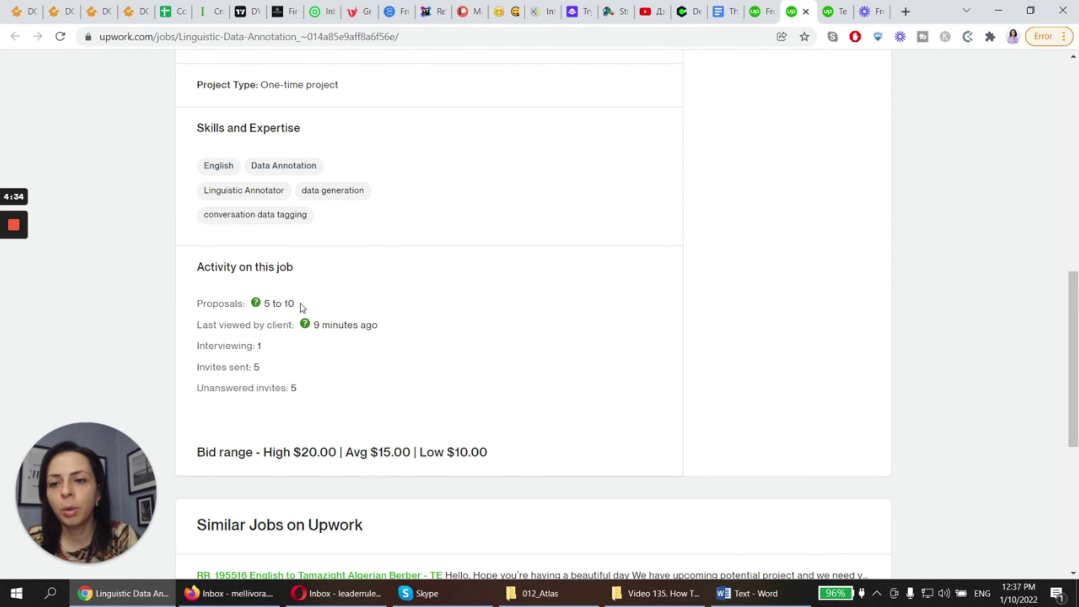
drag(203, 325, 313, 325)
click(383, 328)
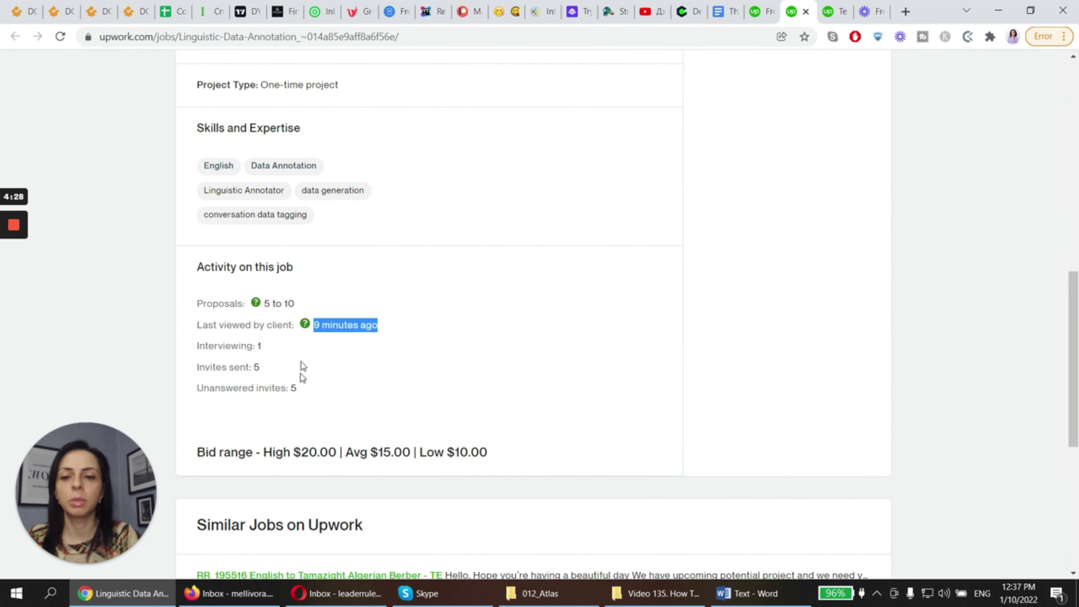
click(241, 405)
drag(196, 451, 493, 447)
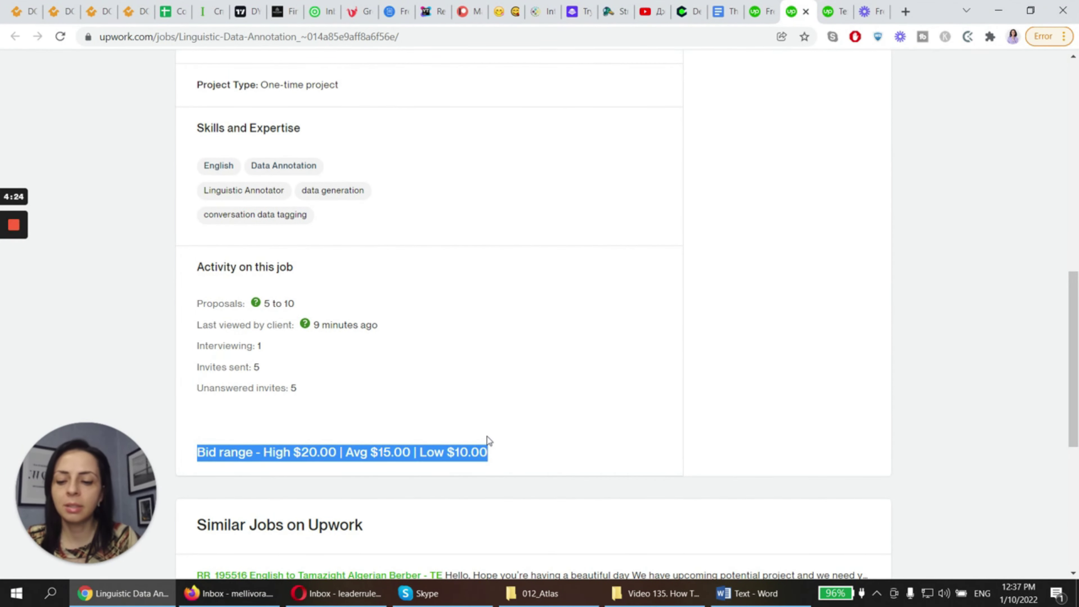
click(475, 422)
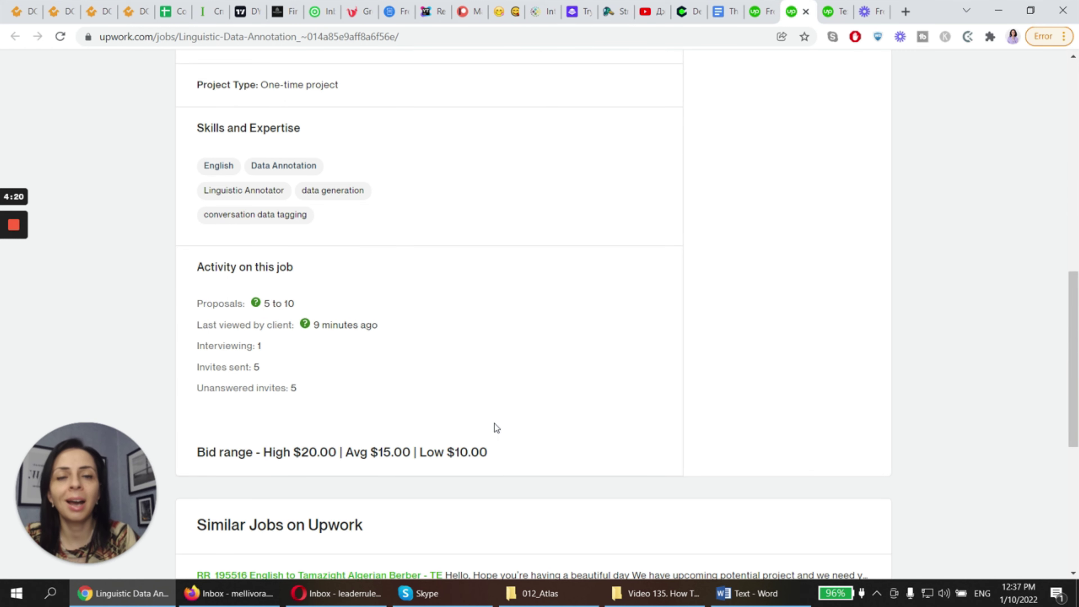
Select the full Responsibilities and Requirements text, then start a proposal for the job
drag(493, 452, 270, 451)
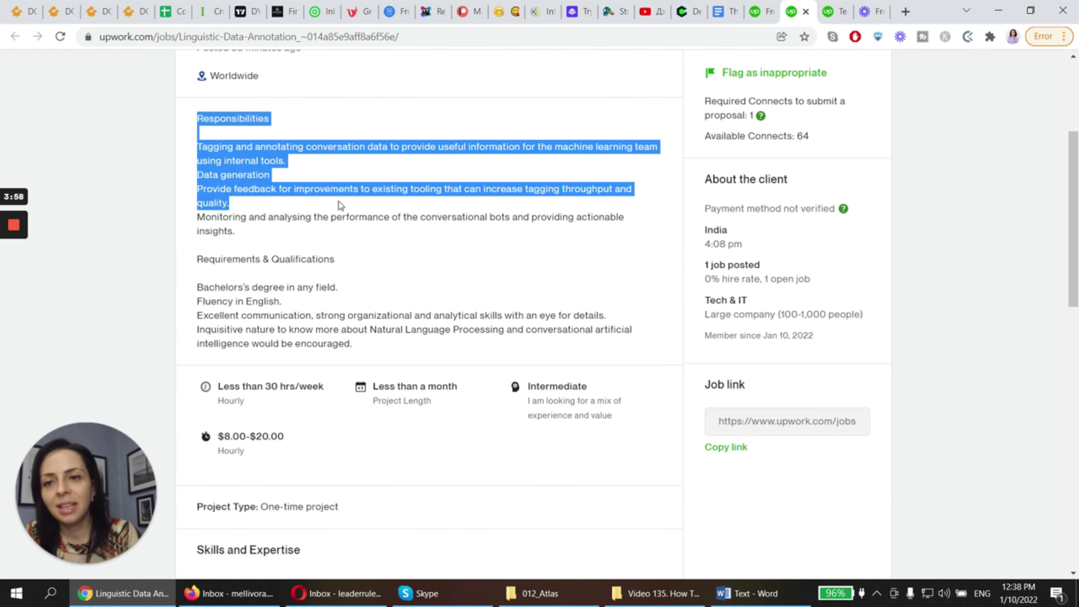
click(338, 201)
scroll(338, 196, up, 3)
drag(196, 257, 374, 486)
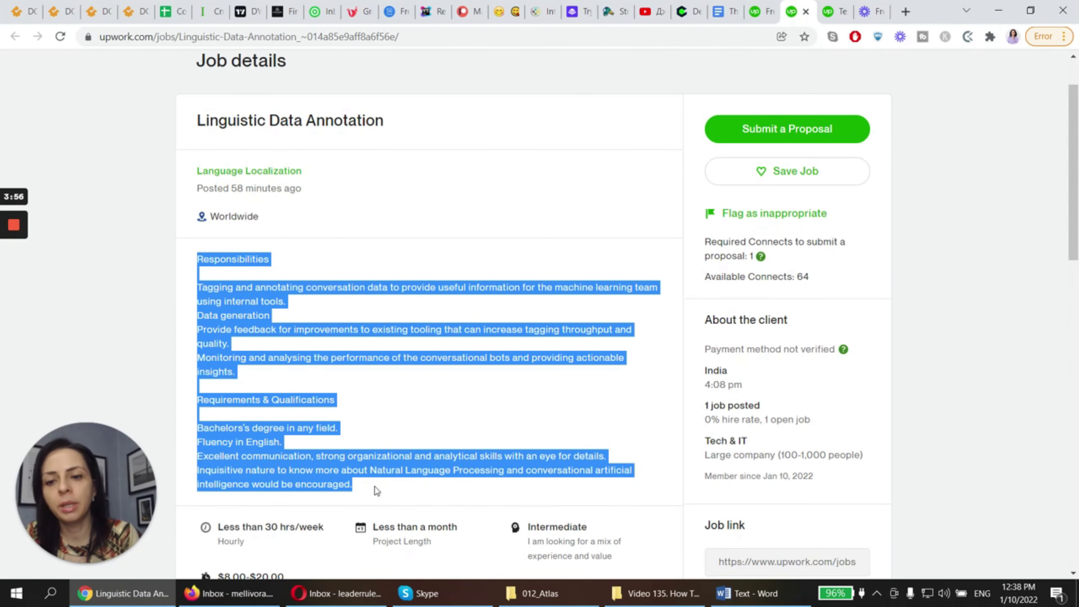
click(817, 137)
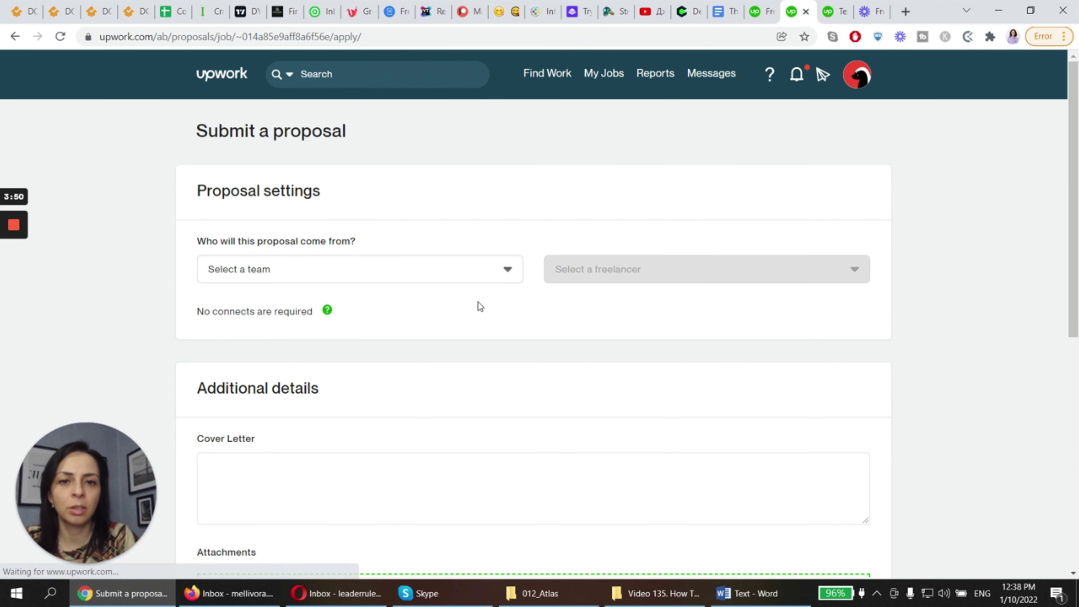
Propose from the Mellivora Software team and choose the submitting freelancer
click(448, 271)
click(445, 299)
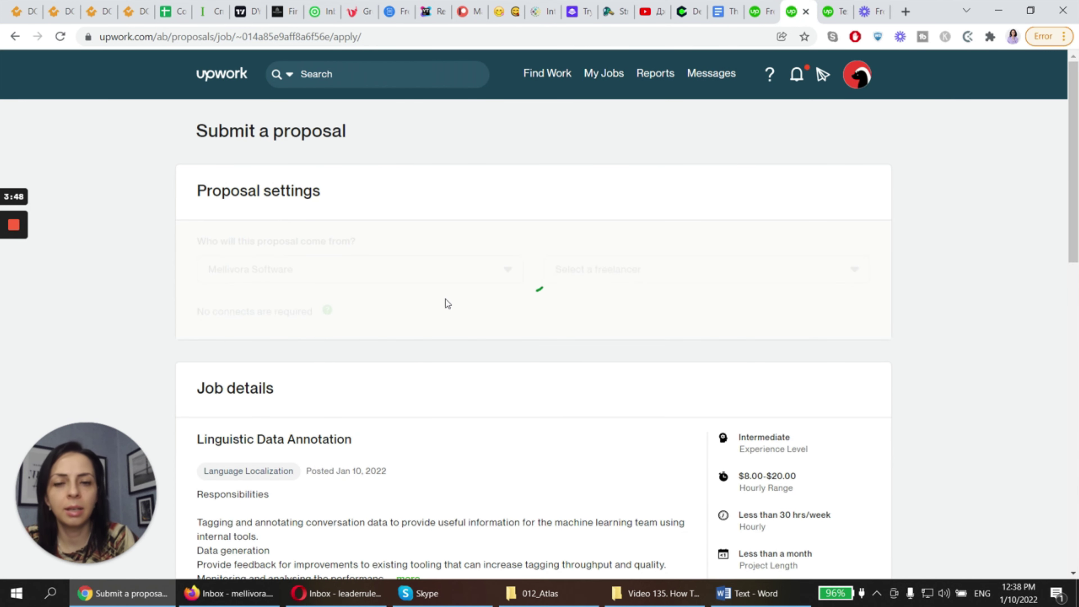
click(684, 278)
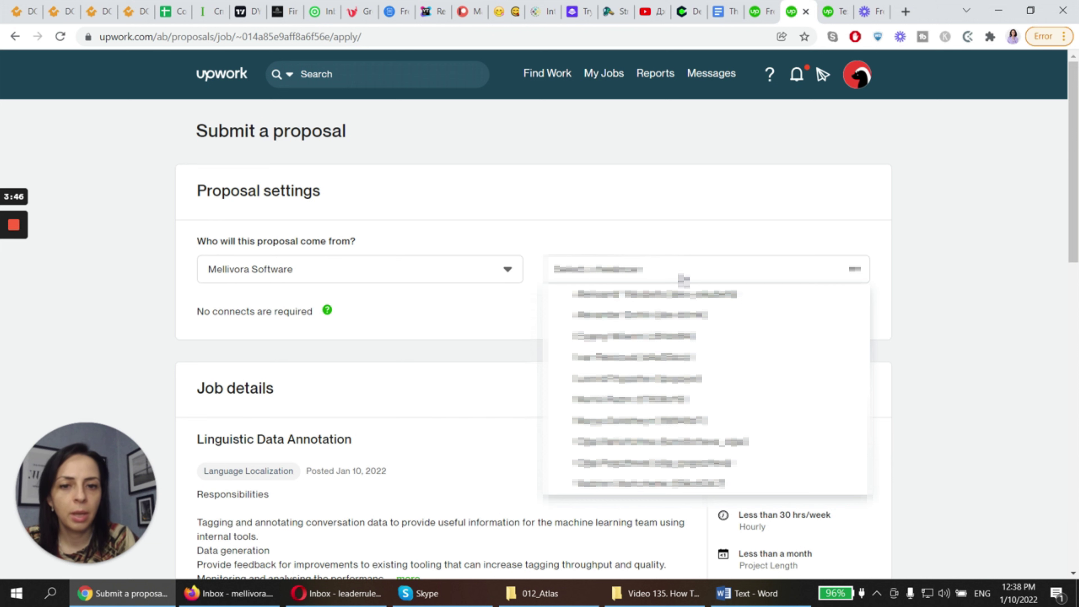
click(656, 358)
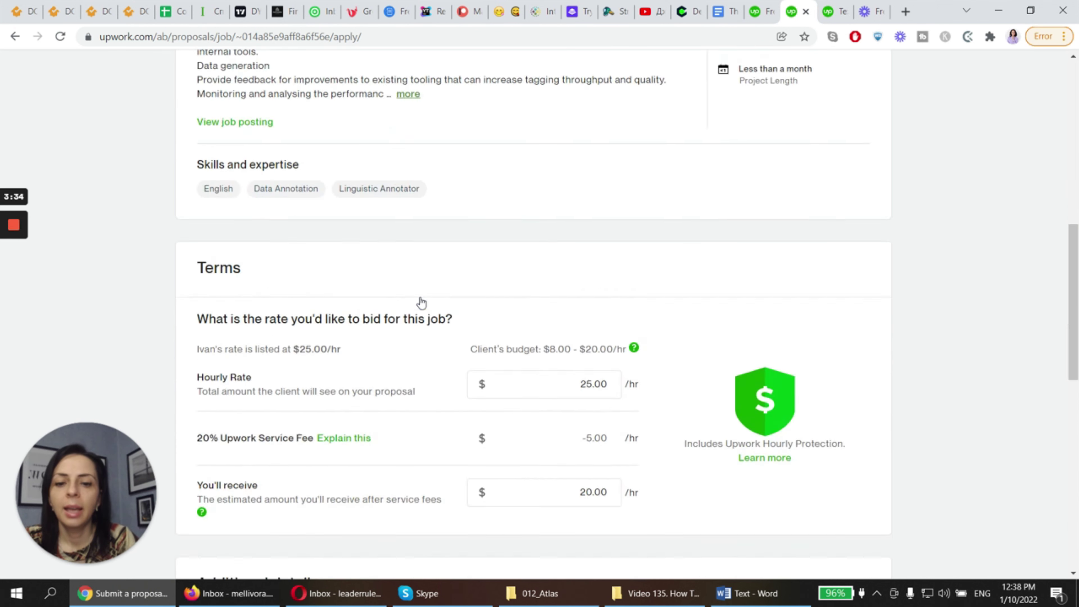
Open the job posting in a new tab and switch to it
scroll(420, 302, down, 7)
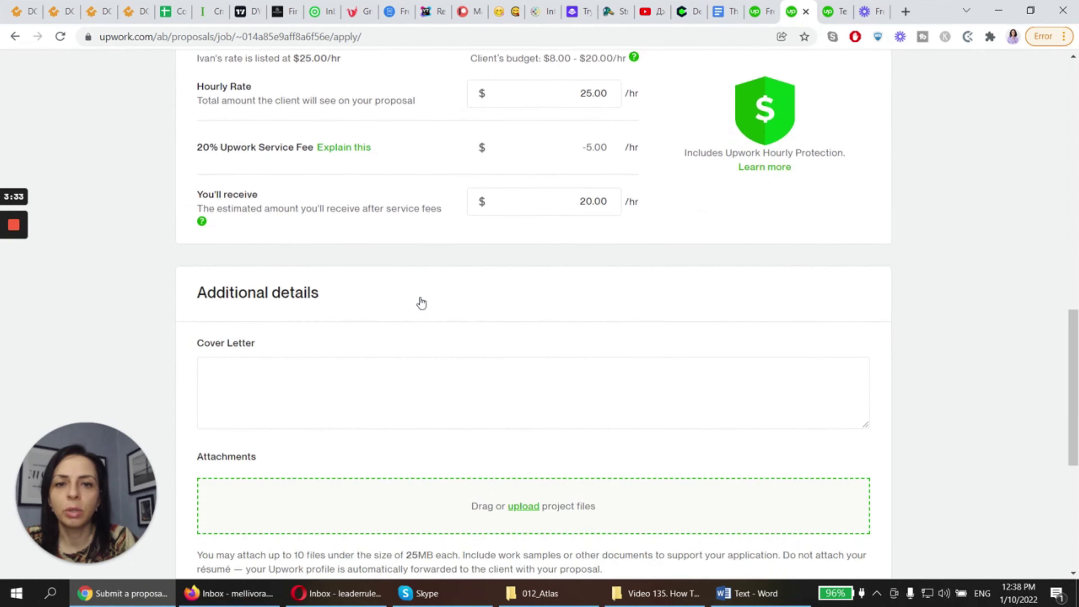
scroll(429, 293, down, 2)
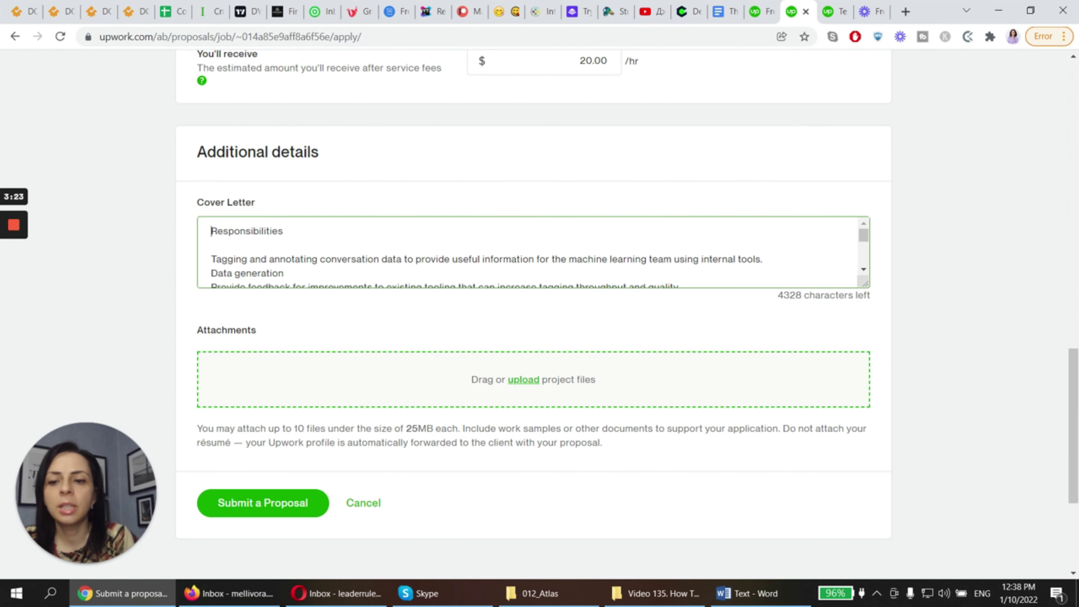
scroll(350, 303, up, 6)
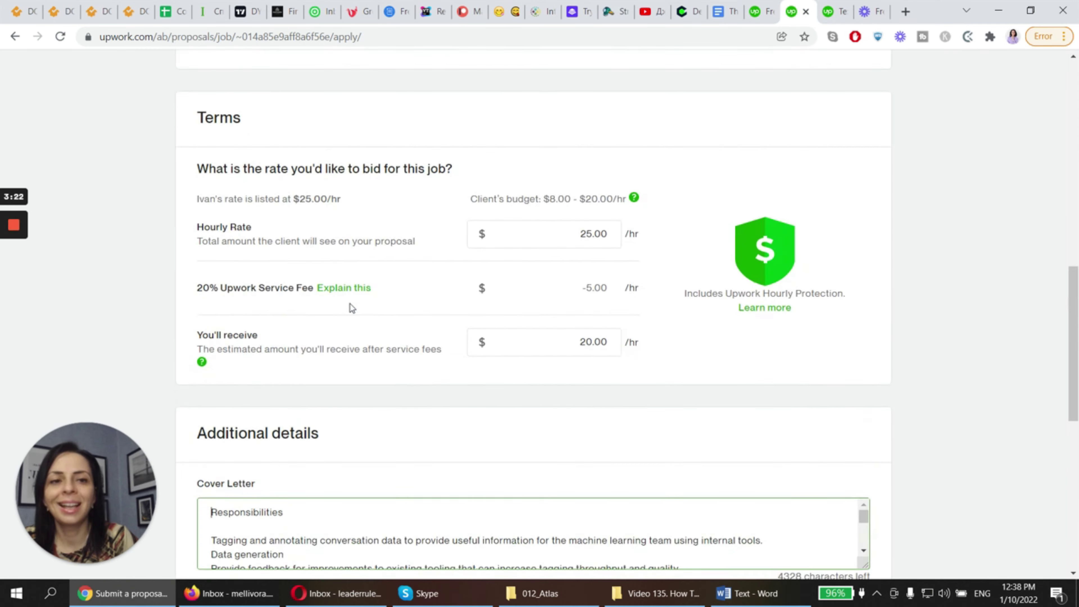
scroll(350, 303, up, 6)
right_click(244, 255)
click(297, 267)
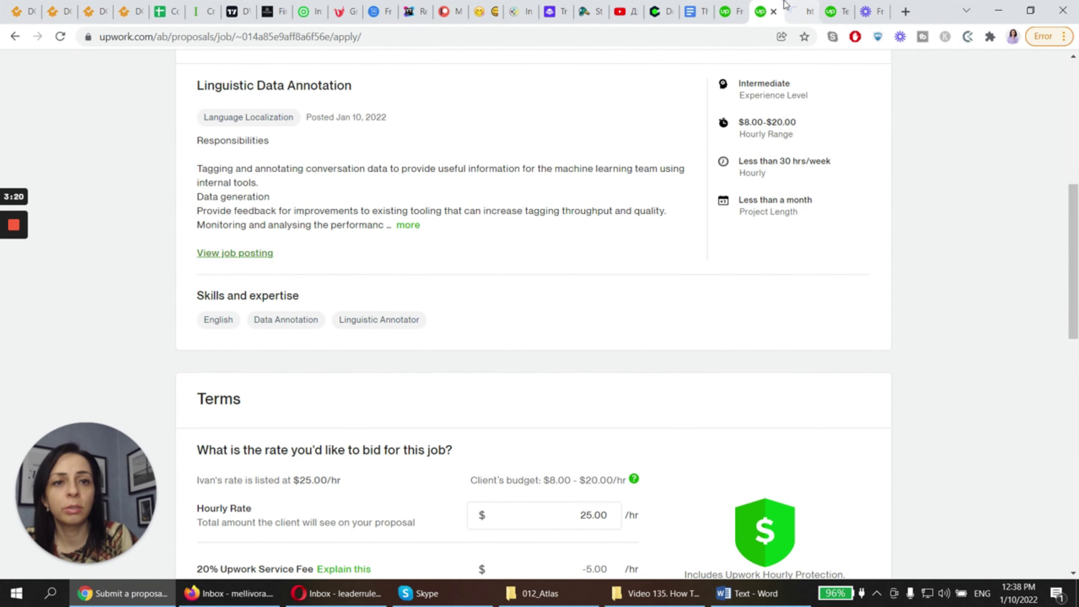
click(799, 11)
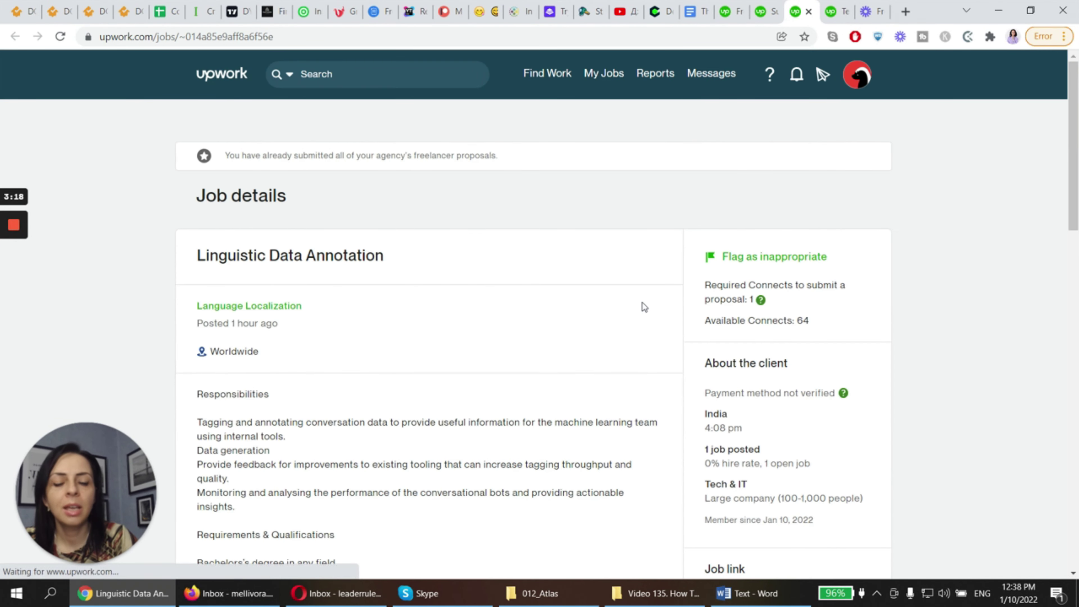
scroll(642, 302, down, 15)
scroll(330, 294, up, 2)
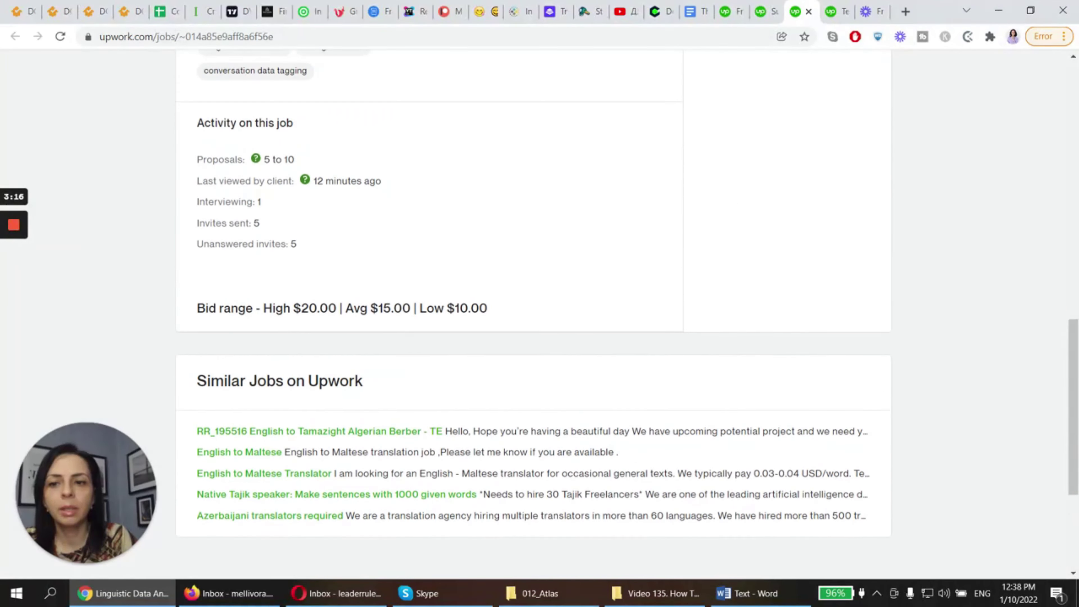
scroll(708, 329, up, 10)
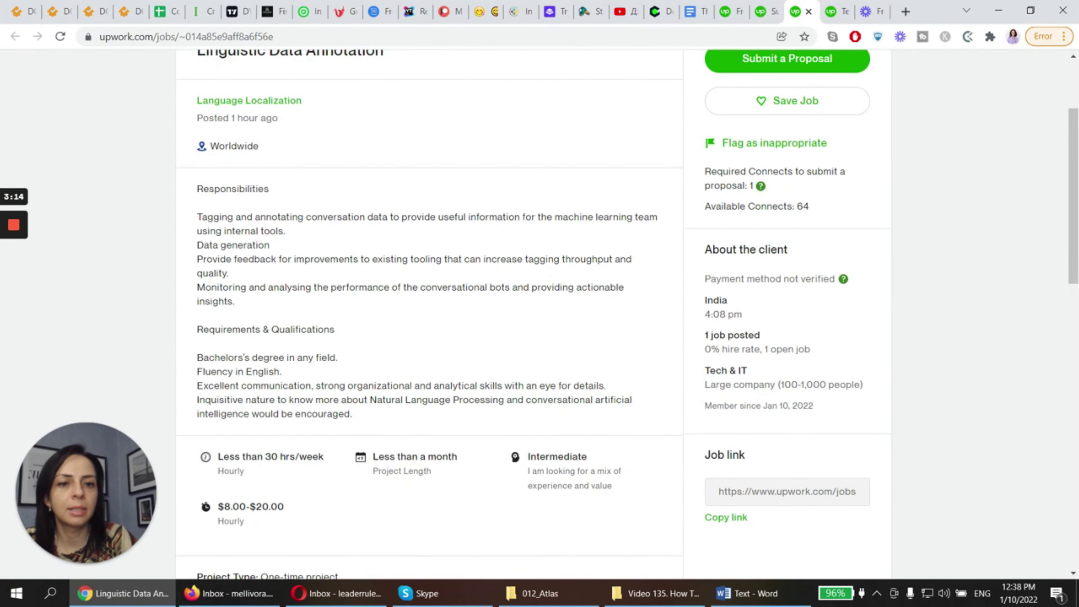
drag(710, 279, 744, 279)
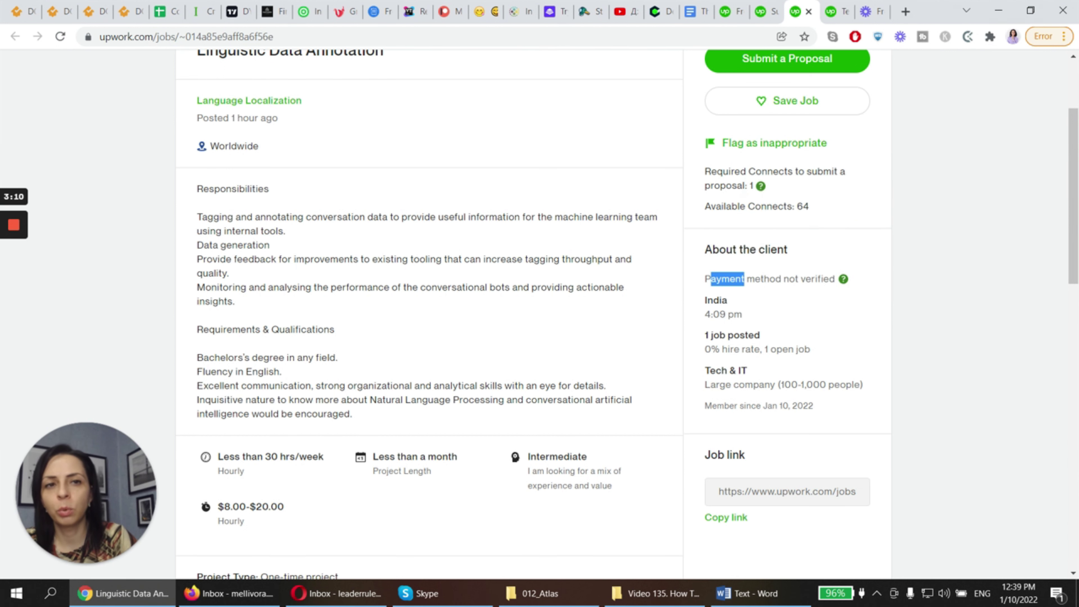
scroll(723, 381, down, 12)
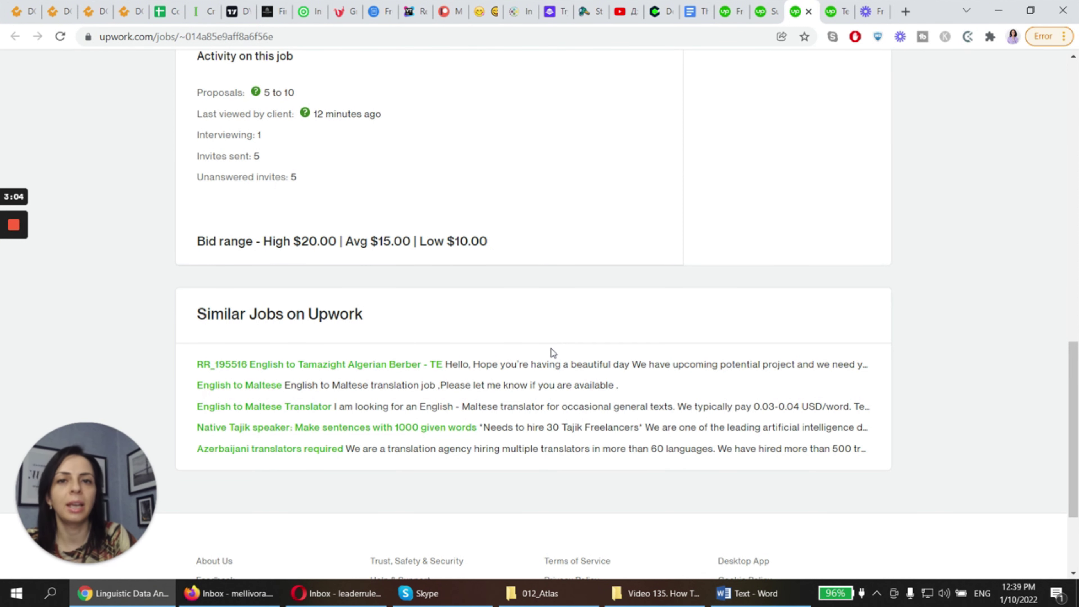
scroll(580, 359, up, 3)
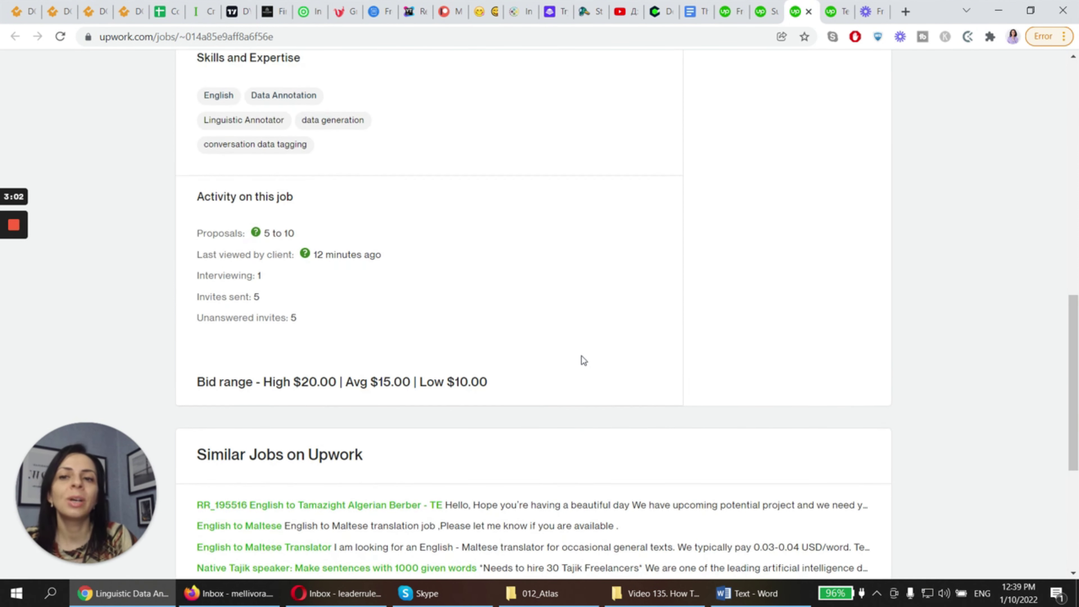
scroll(582, 348, up, 10)
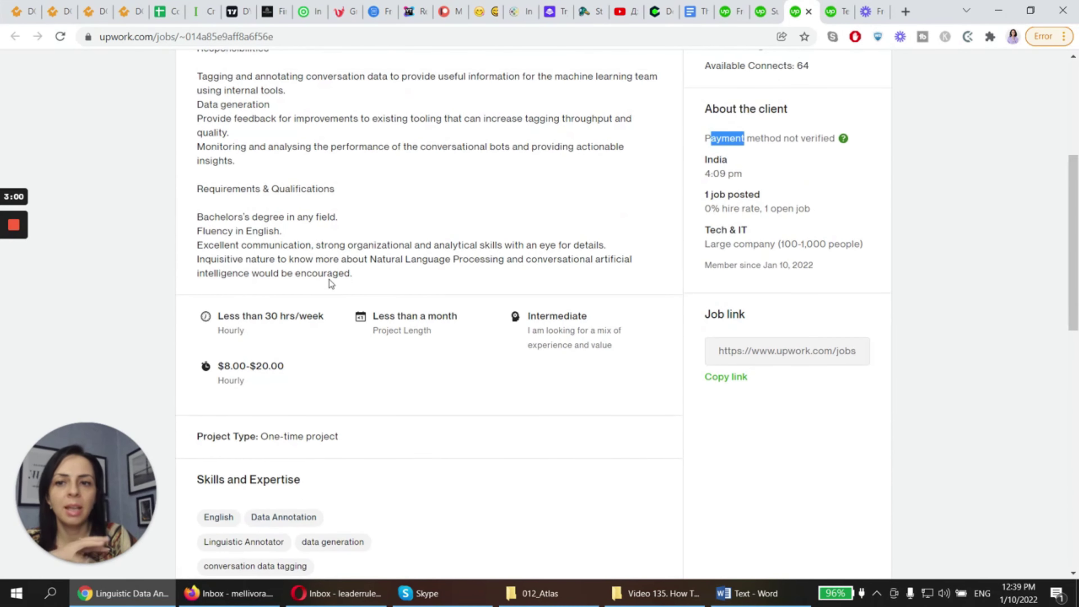
scroll(328, 174, up, 5)
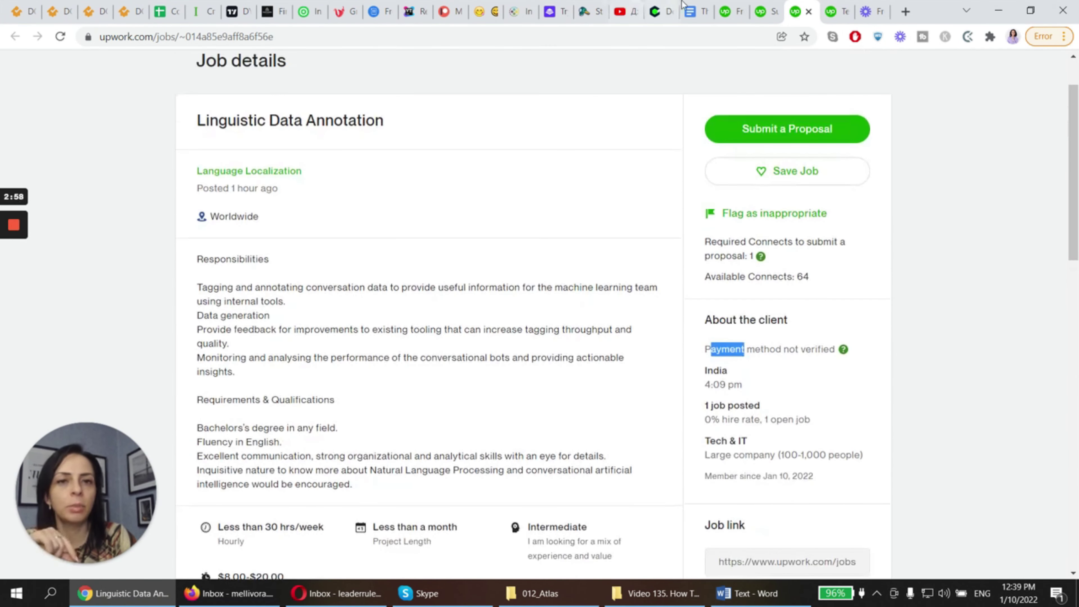
click(756, 14)
Replace the selected opening with the greeting 'Hui!' and 'Thank you for posting.'
scroll(429, 262, down, 10)
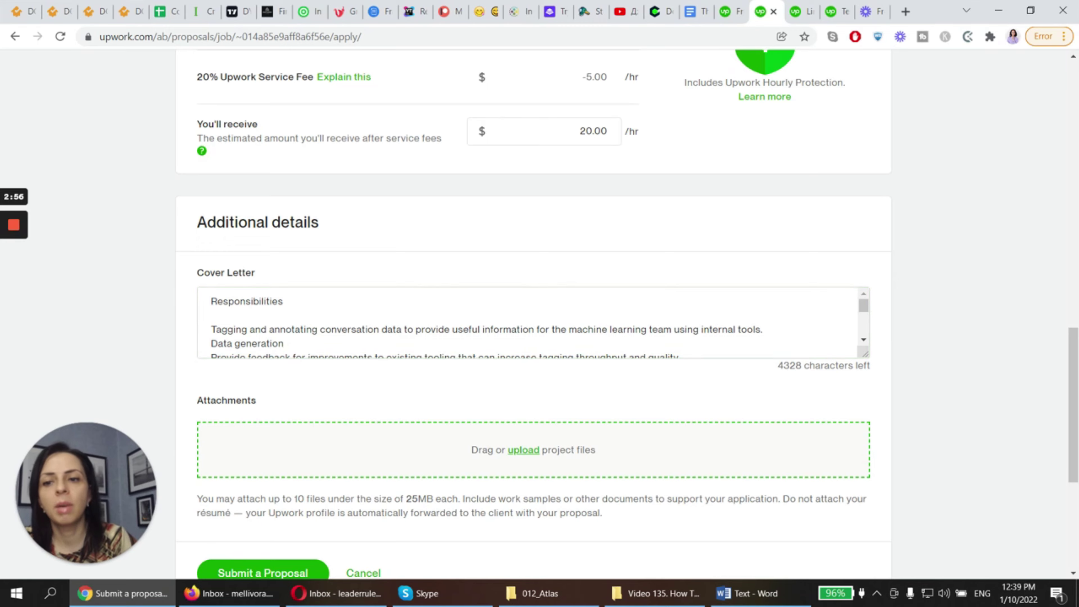
scroll(433, 268, up, 1)
scroll(643, 278, down, 3)
drag(211, 232, 283, 231)
text(Hu)
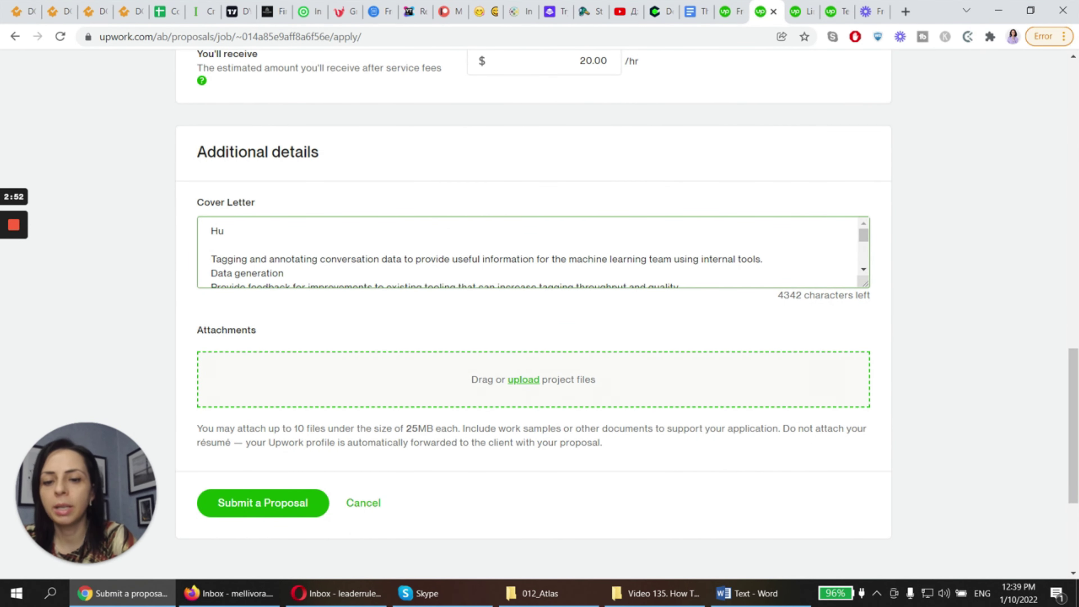
text(i)
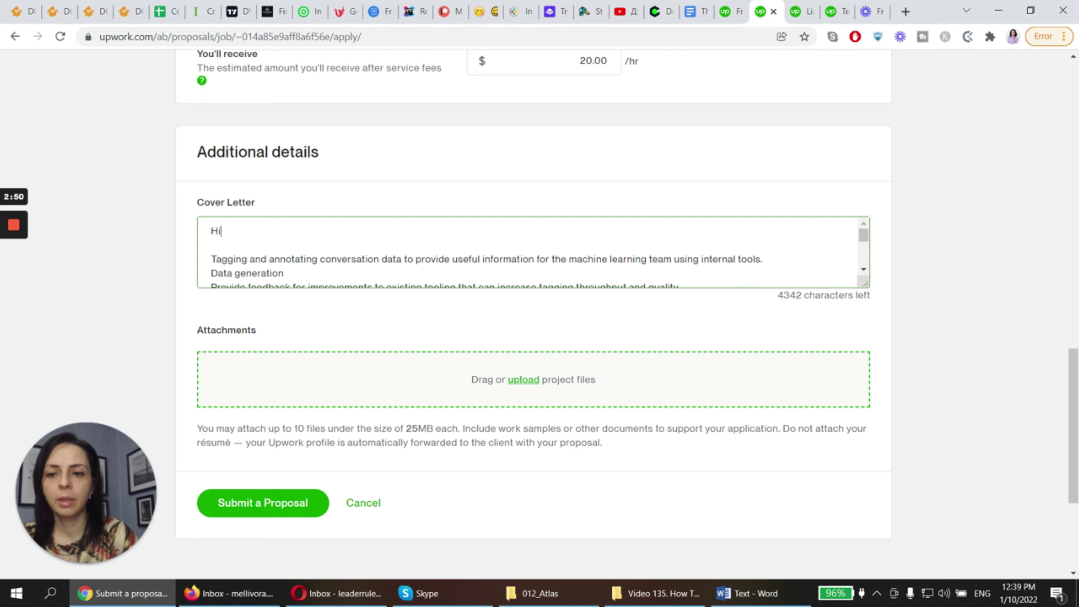
text(!)
key(Return)
key(Return)
text(Thank you )
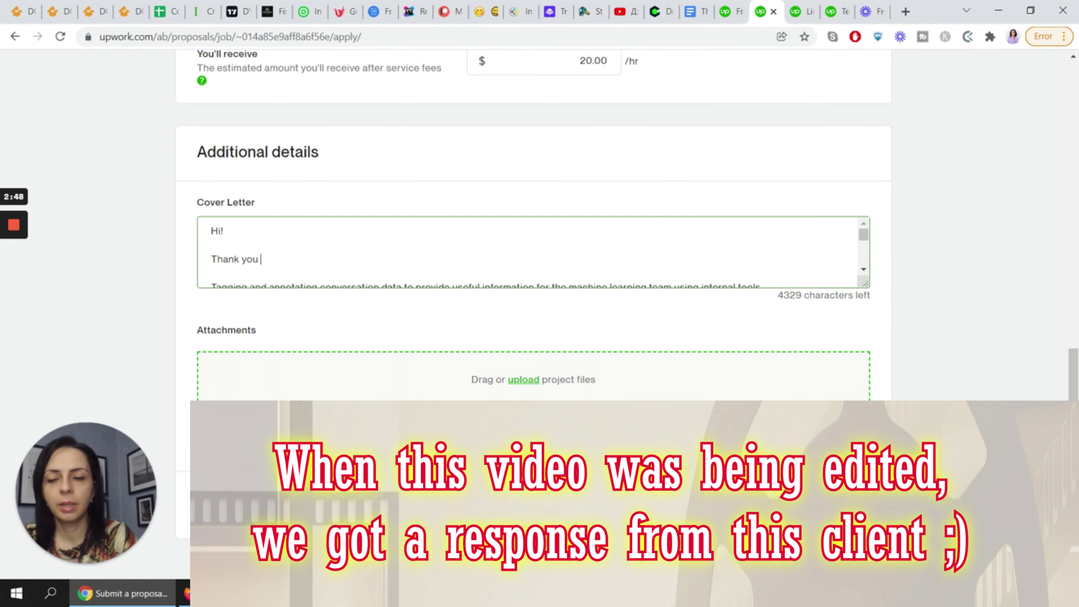
text(for posting.)
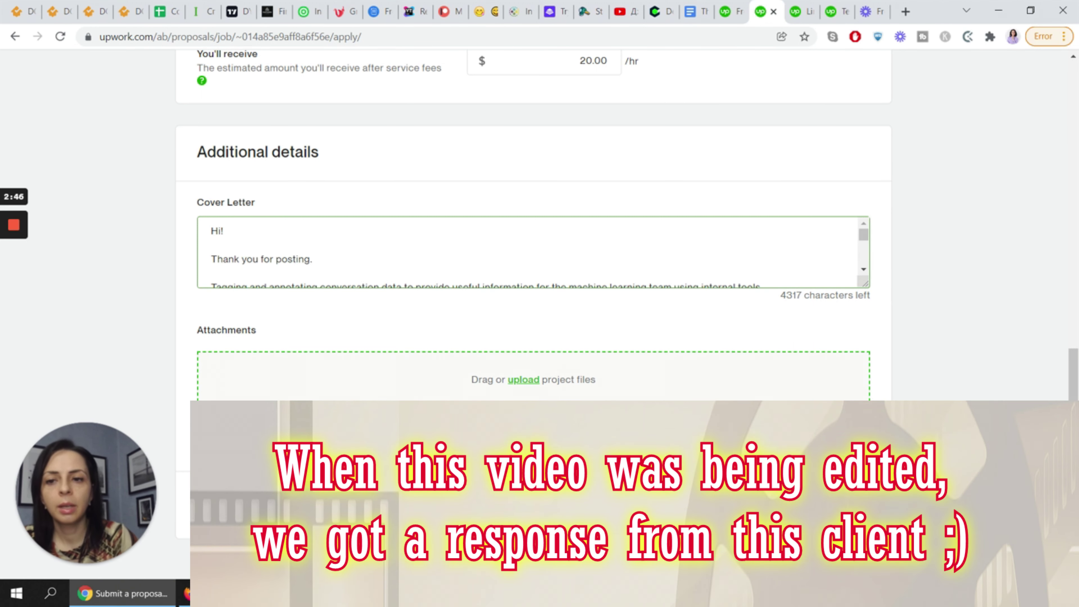
Add 'I'd be interested in helping you with tagging…' and ask whether the data is for their ML team
click(863, 269)
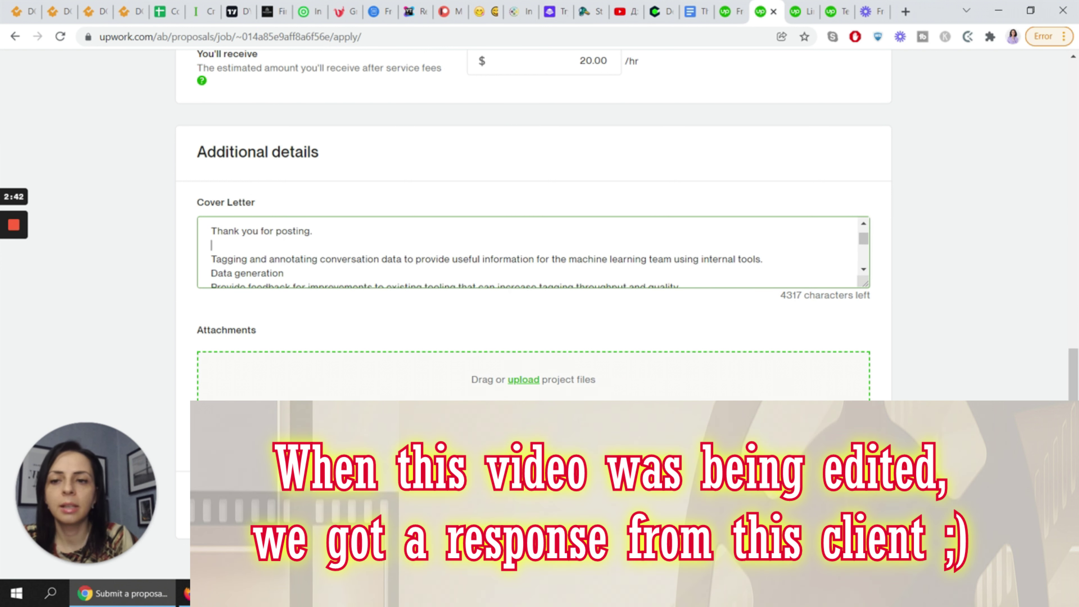
text(I'd be intere)
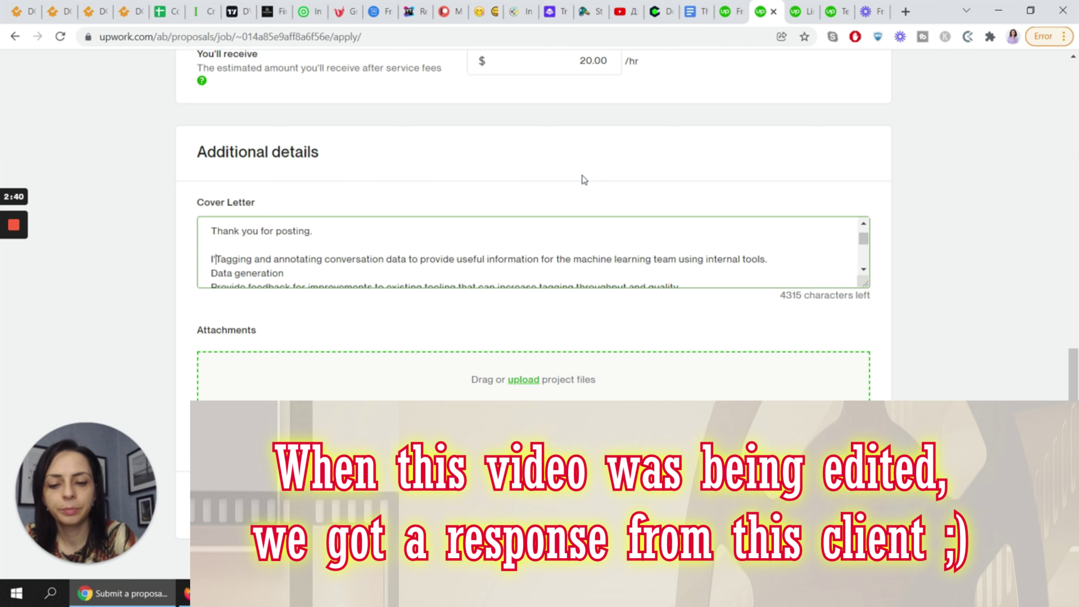
text(sted in h)
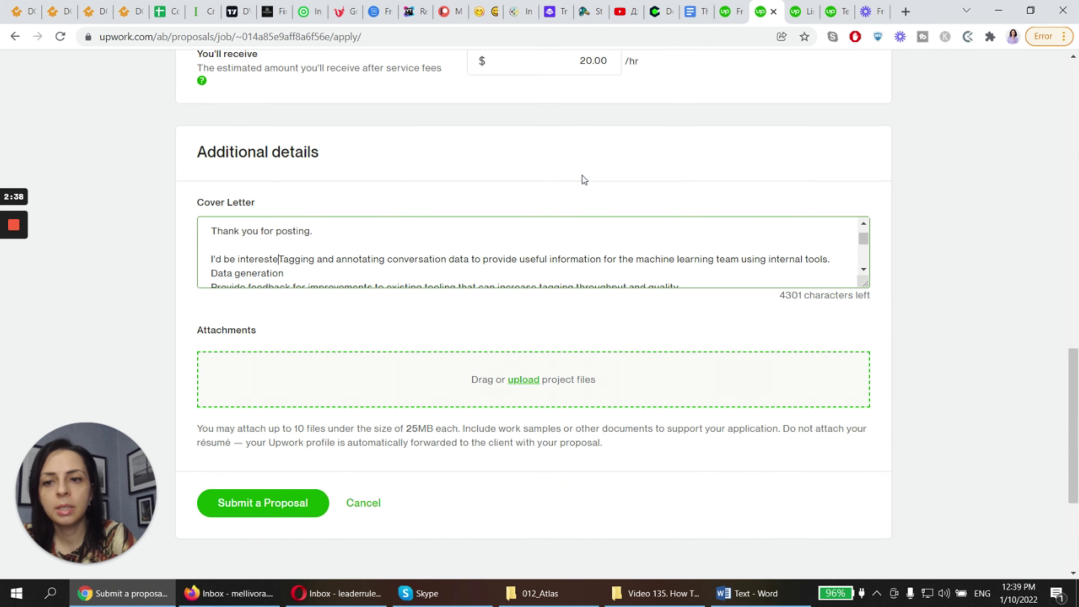
text(elping you with)
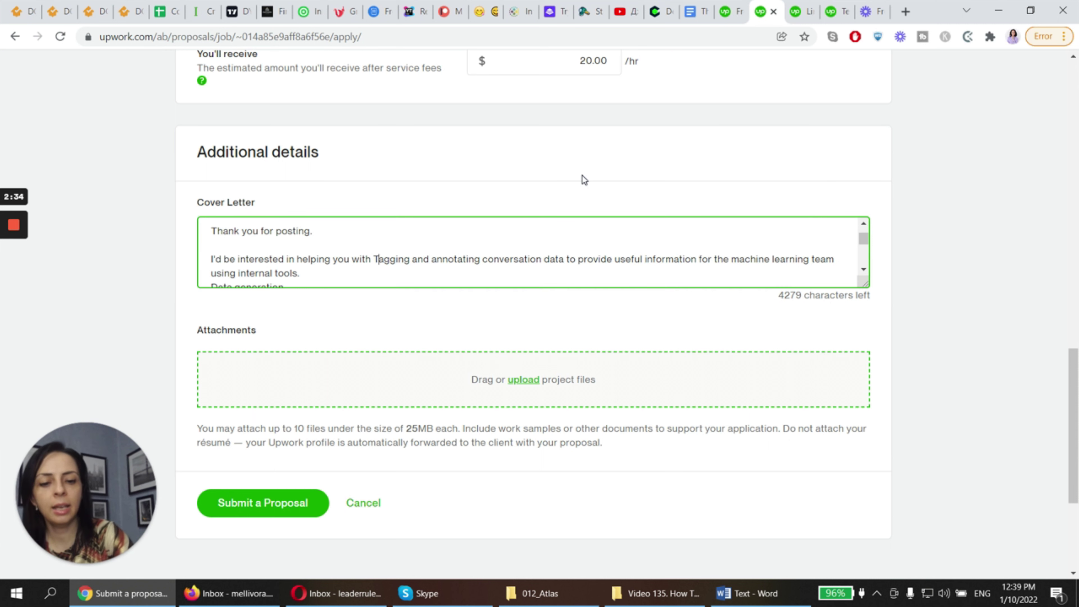
key(Right)
key(BackSpace)
text(t)
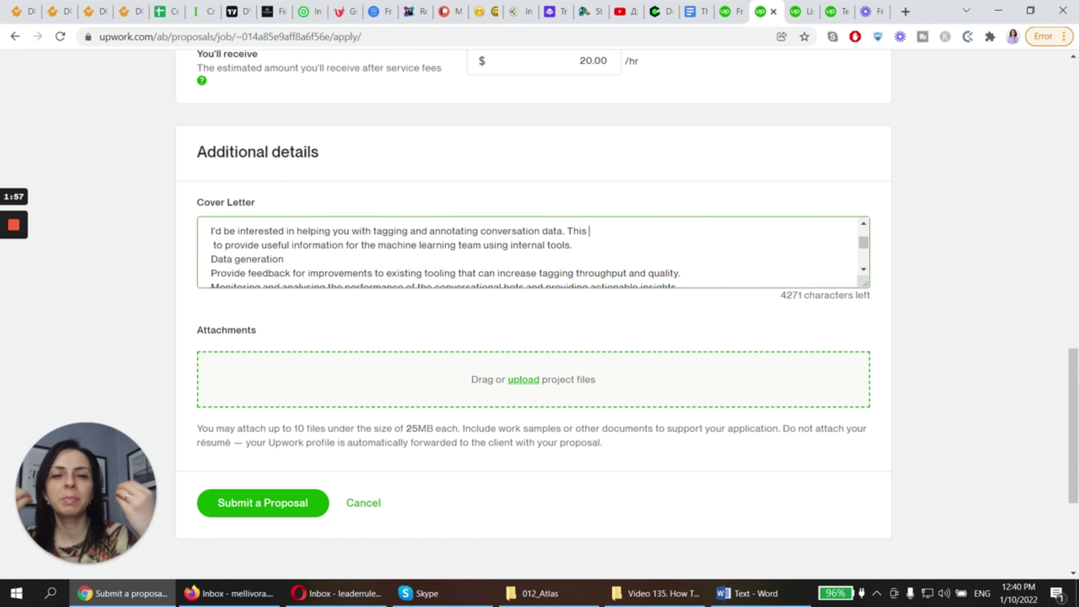
text(is)
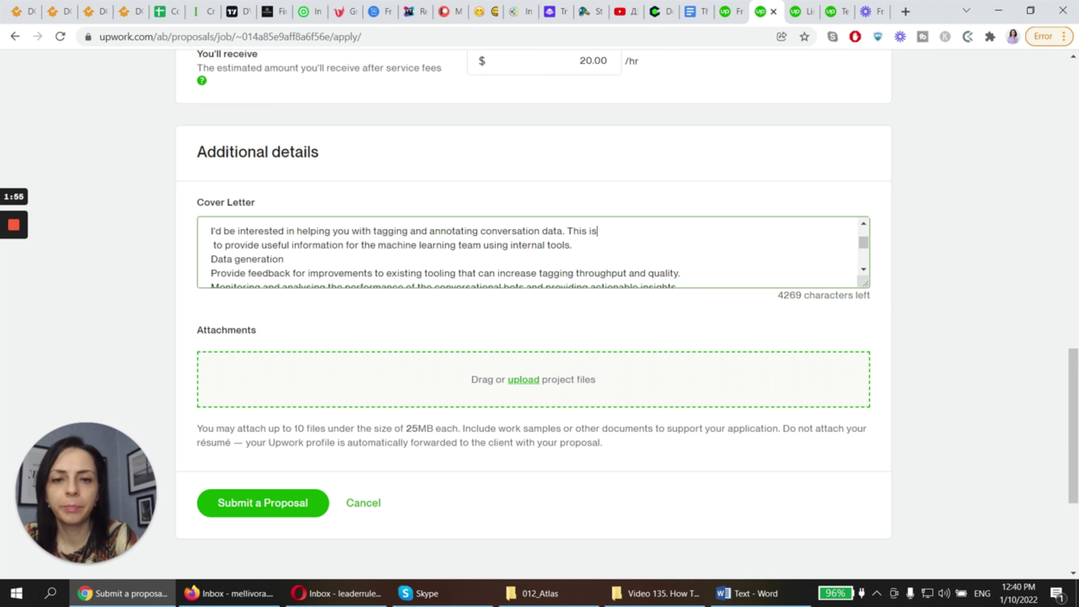
key(BackSpace)
key(BackSpace)
key(BackSpace)
key(BackSpace)
key(BackSpace)
key(BackSpace)
key(BackSpace)
text(Do I n)
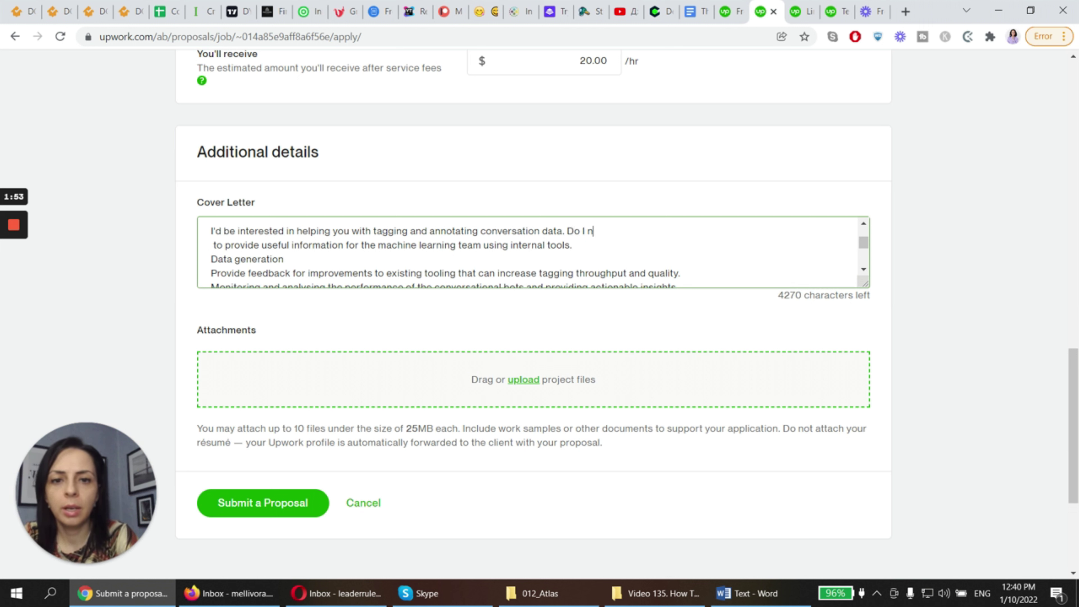
key(BackSpace)
text(understand )
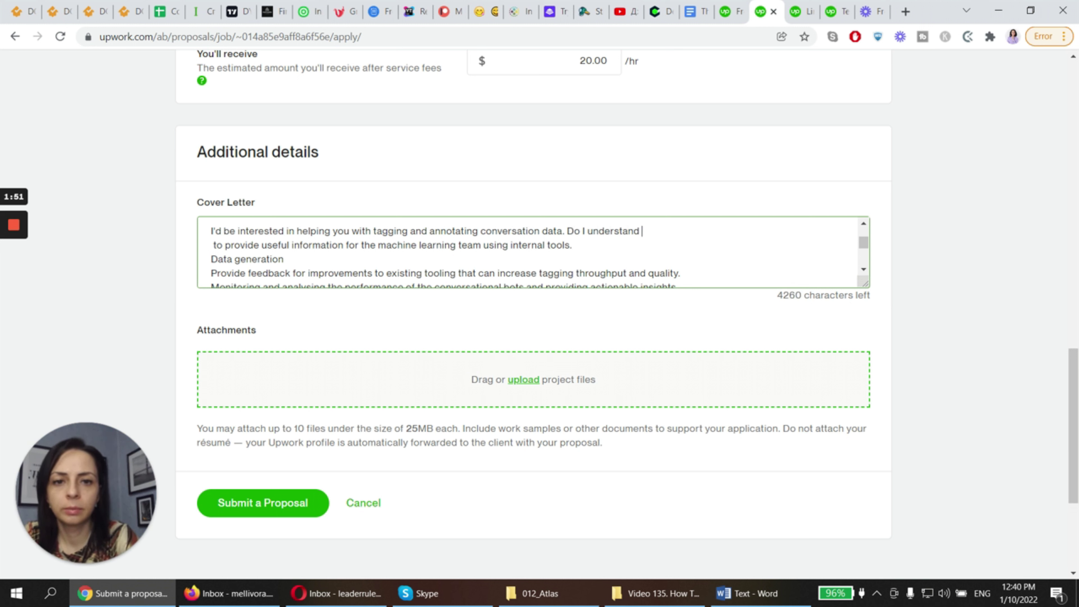
text(correctly, )
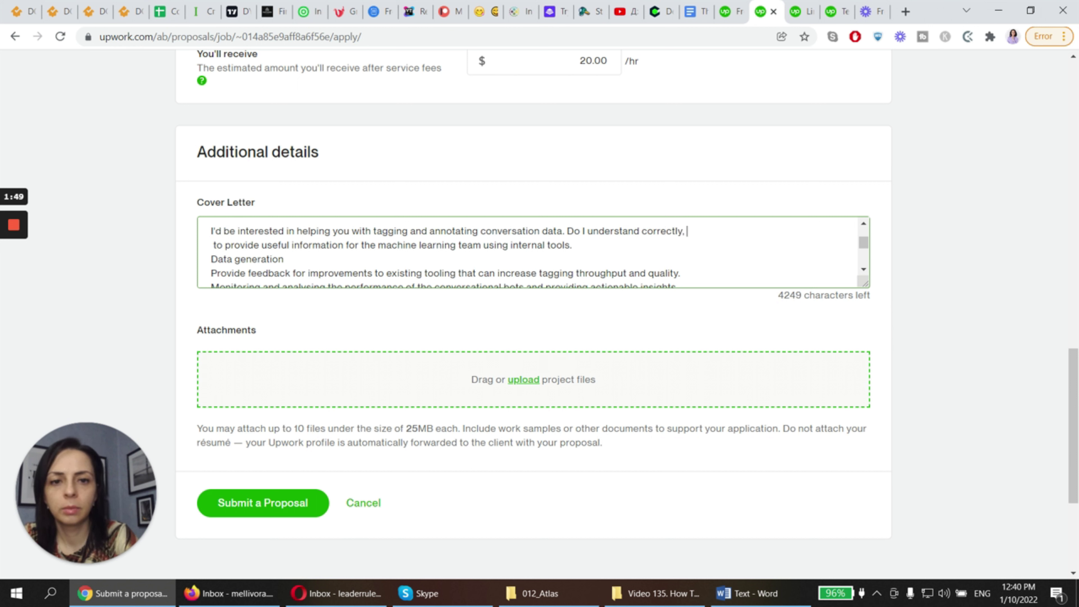
text(that you need )
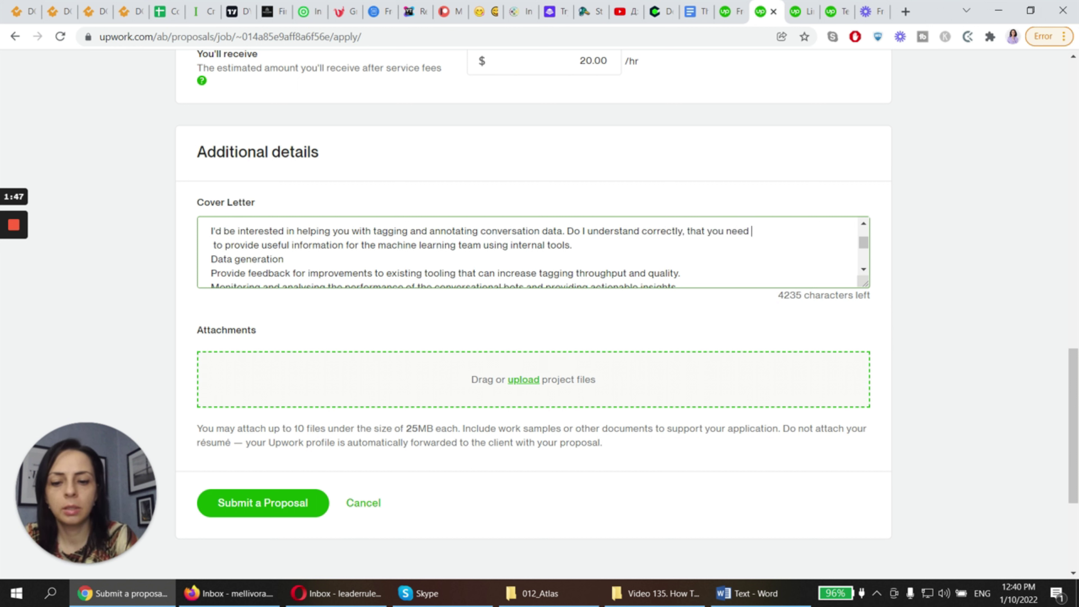
text(the data prepared )
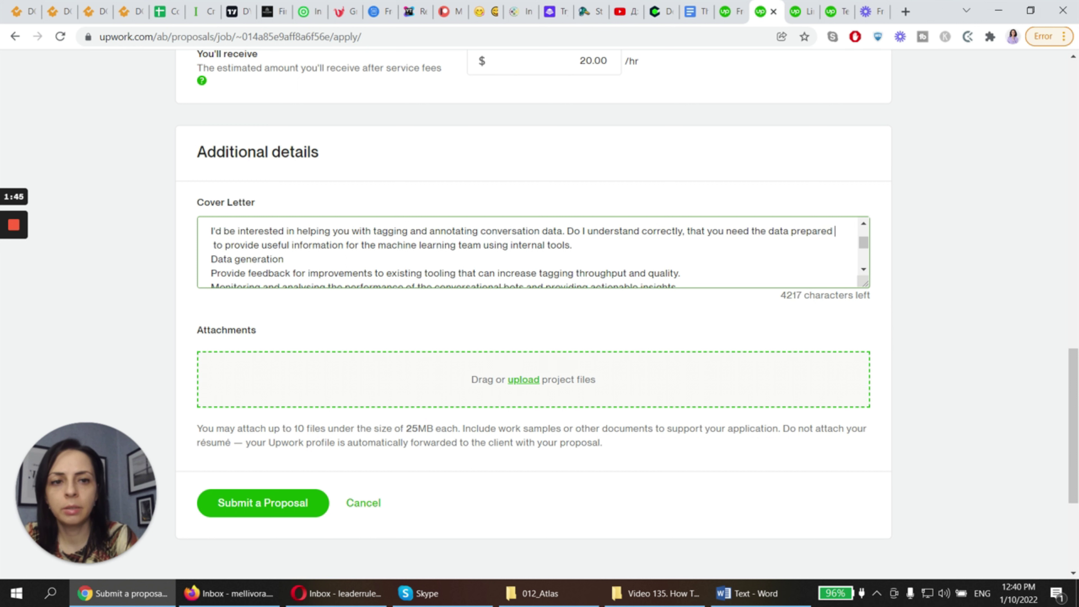
text(for your ML team?)
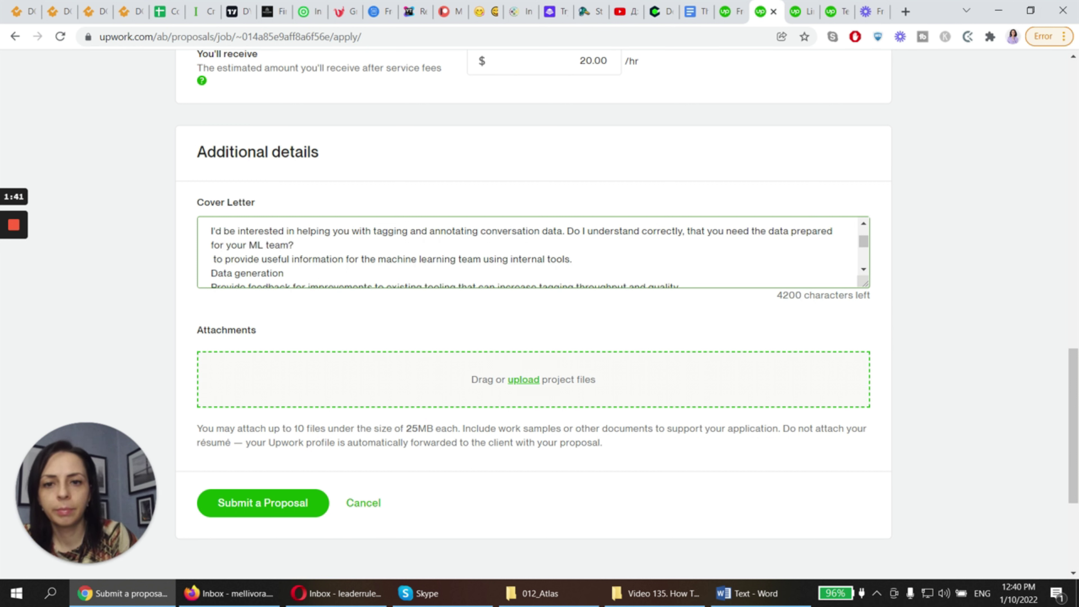
Swap the leftover job lines for 'Also, how would you like me to monitor and analyse the conversational bots' performance'
drag(284, 272, 296, 245)
key(BackSpace)
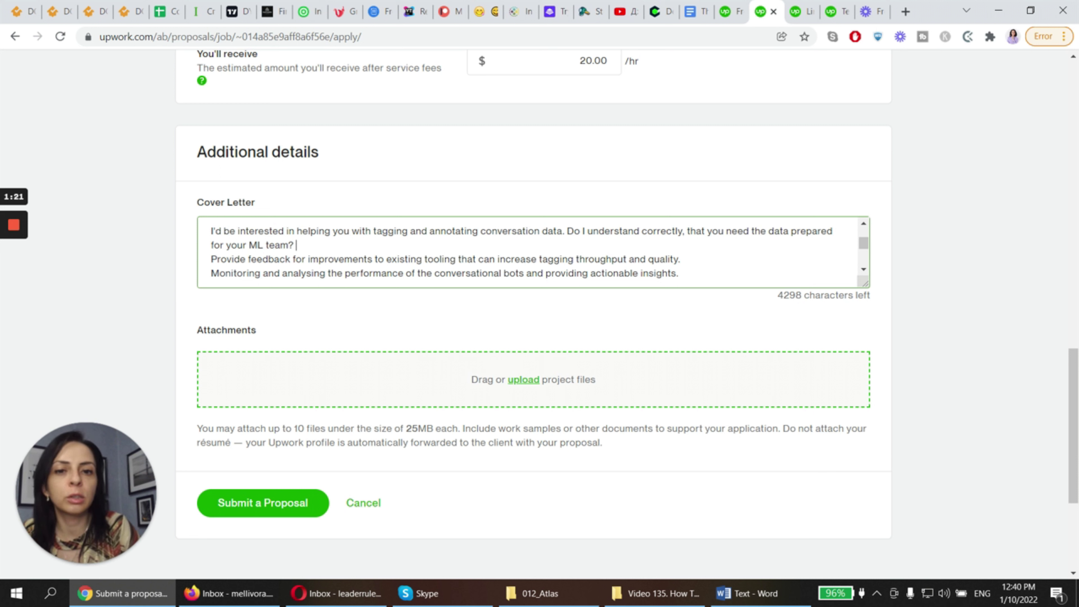
text(Also)
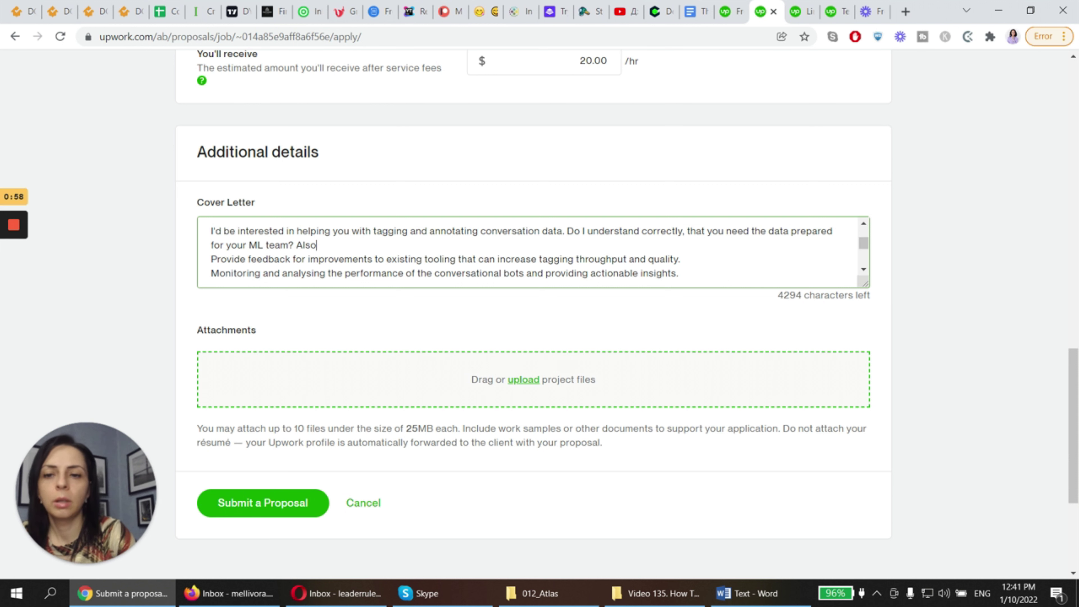
text(, how would )
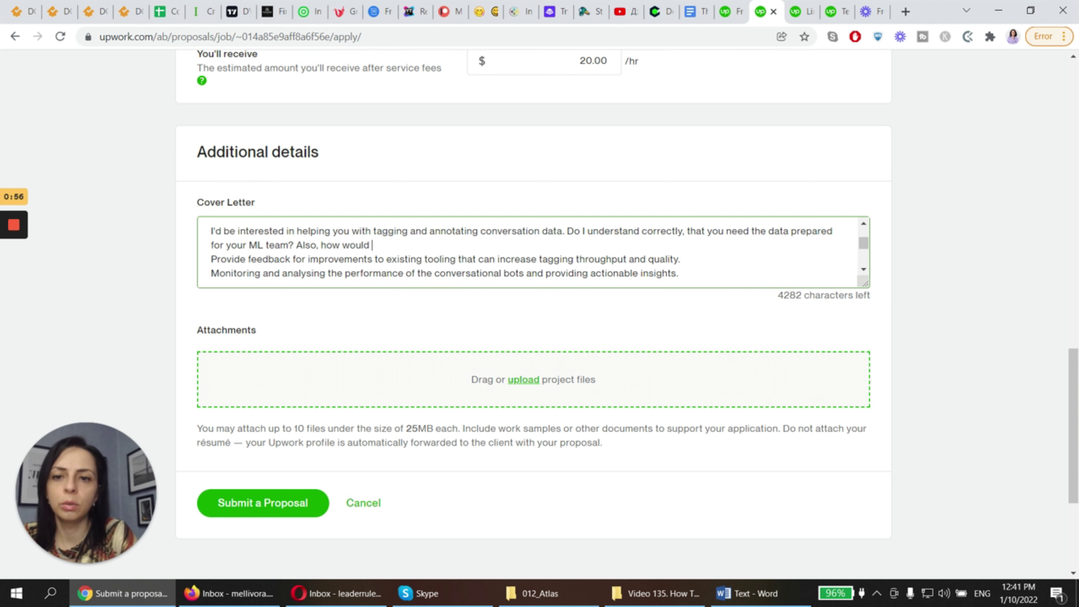
text(you like me to motino)
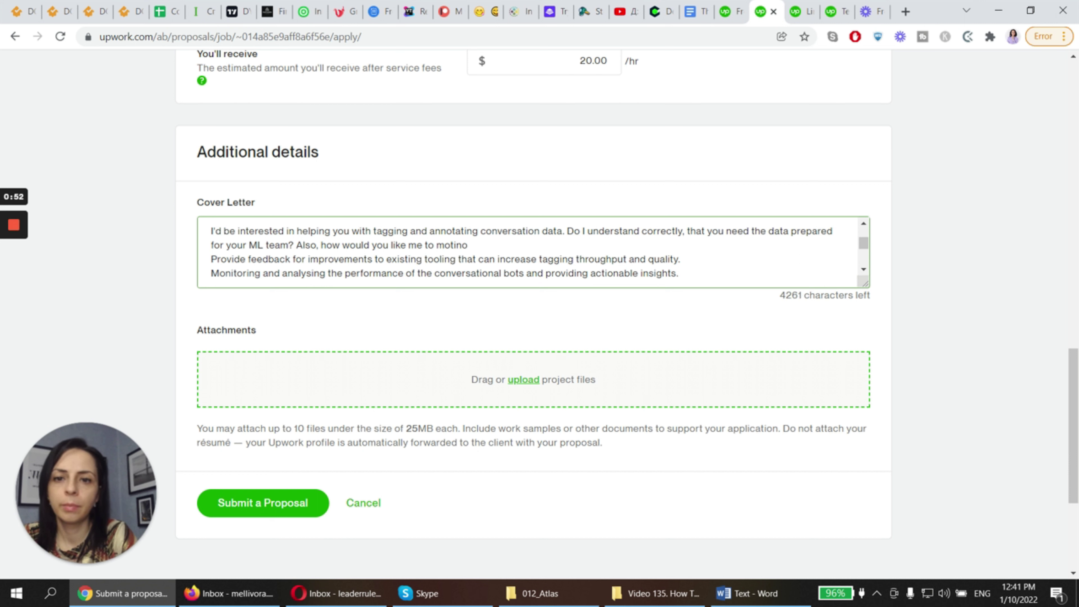
key(BackSpace)
key(BackSpace)
key(BackSpace)
key(BackSpace)
text(nitor )
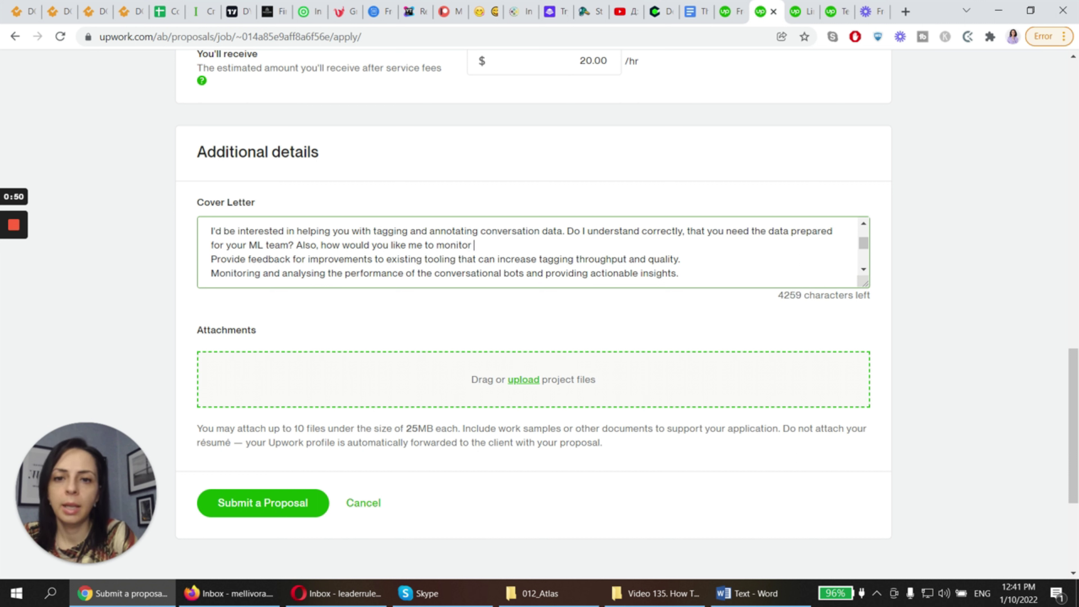
text(and ana)
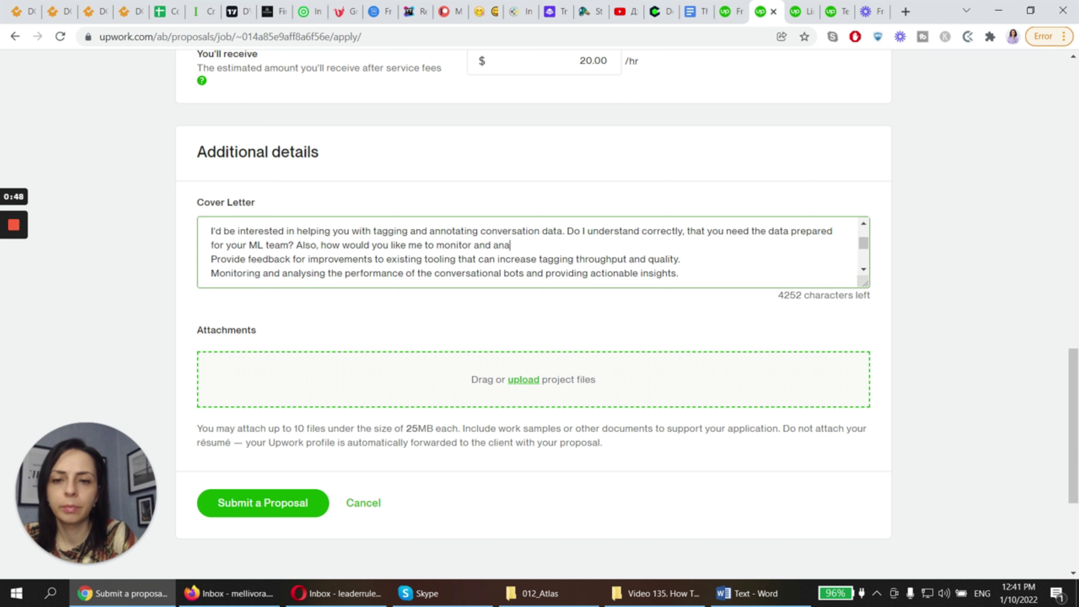
text(lyse )
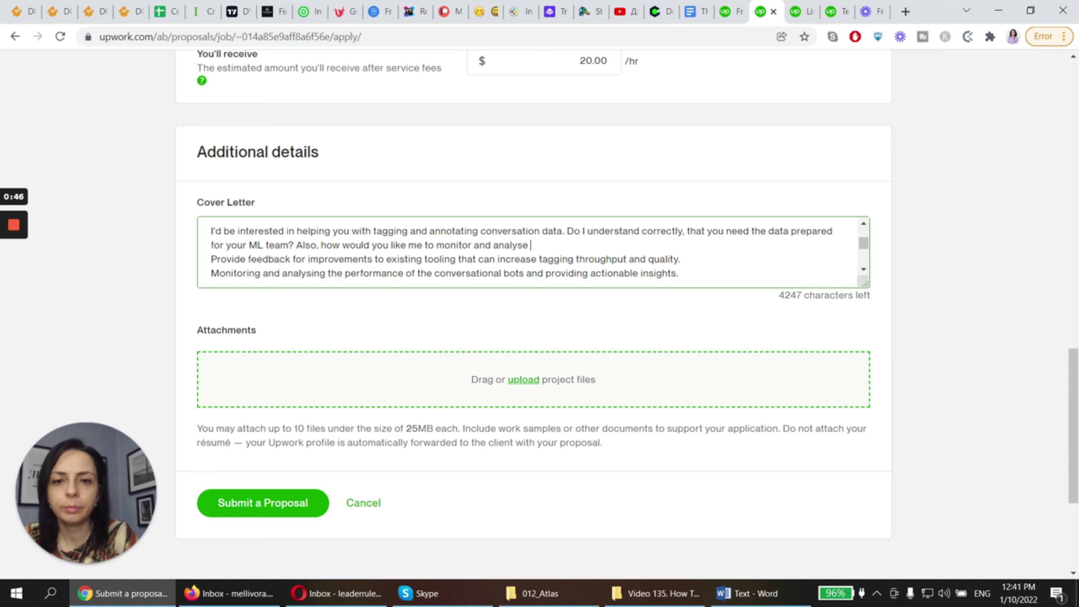
text(the performance )
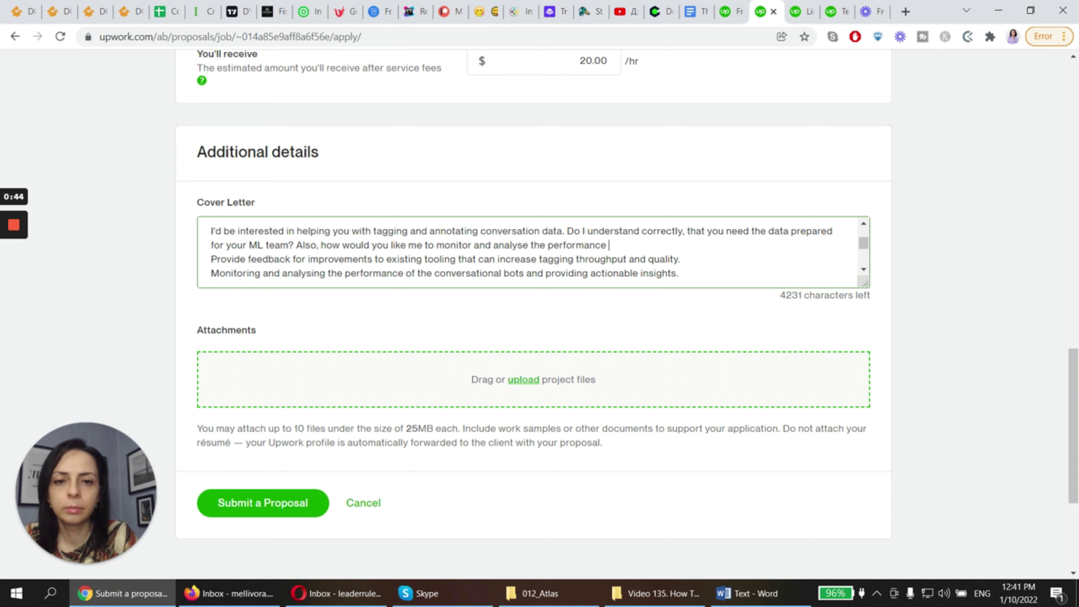
text(of the conversational bots?)
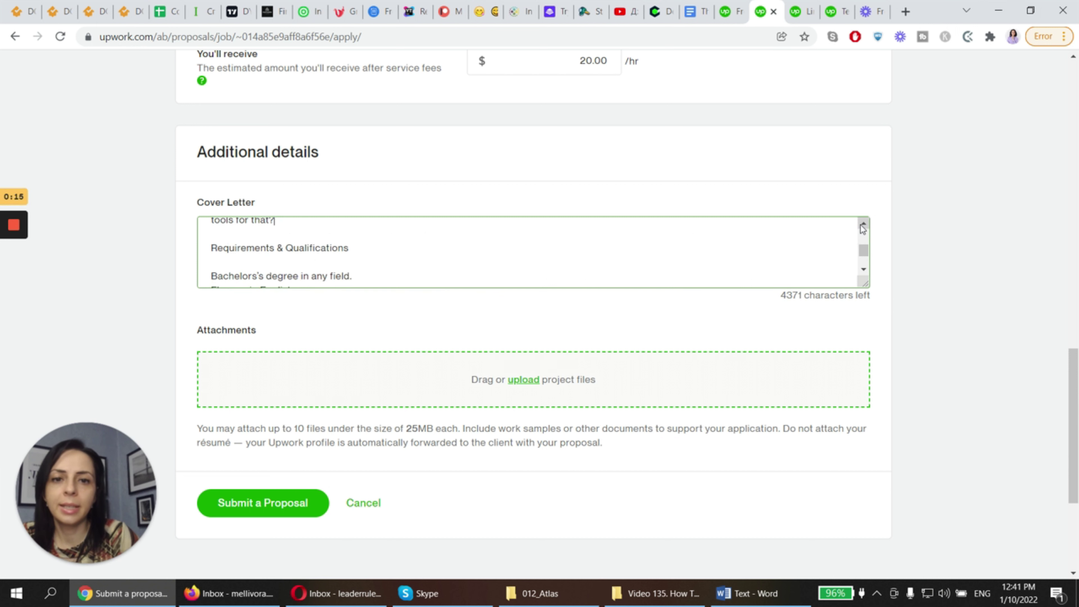
scroll(527, 251, up, 2)
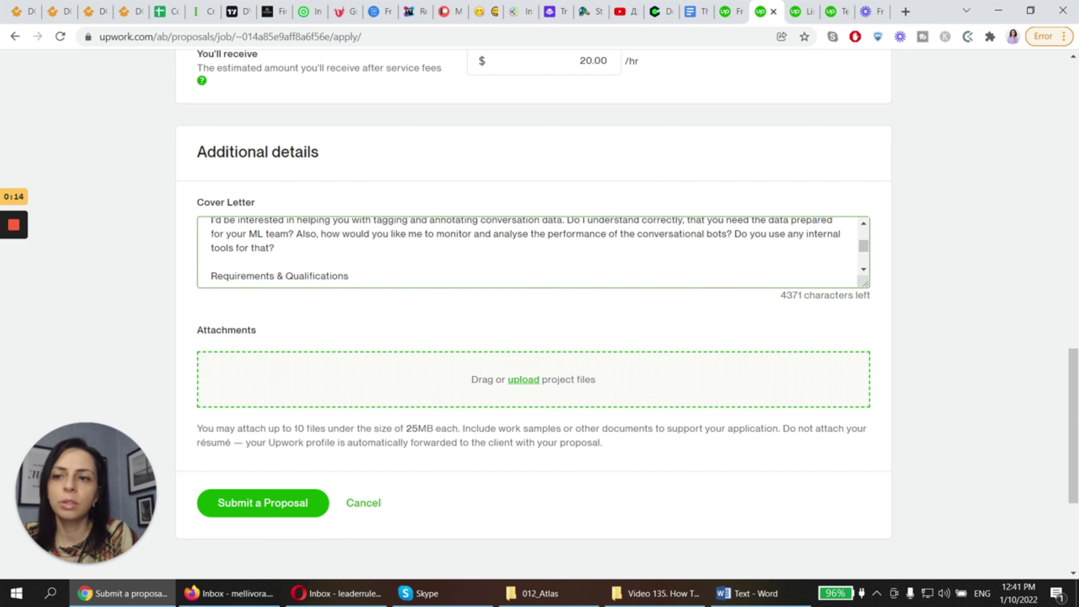
Add 'Ready to jump on a call if required.', then 'Best regards,' and the sender's first name
drag(434, 234, 727, 234)
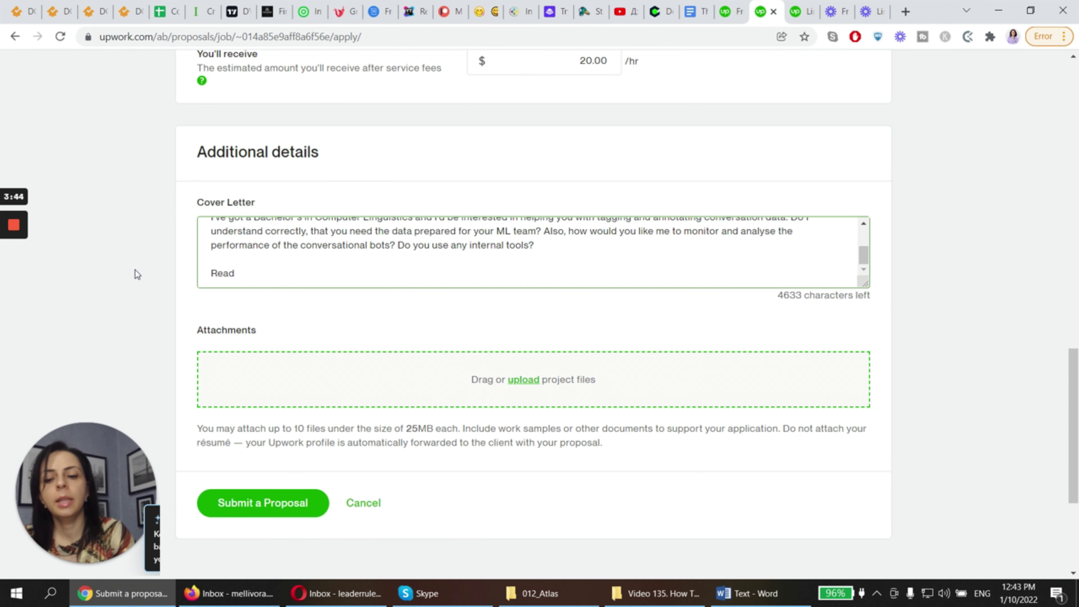
text(y)
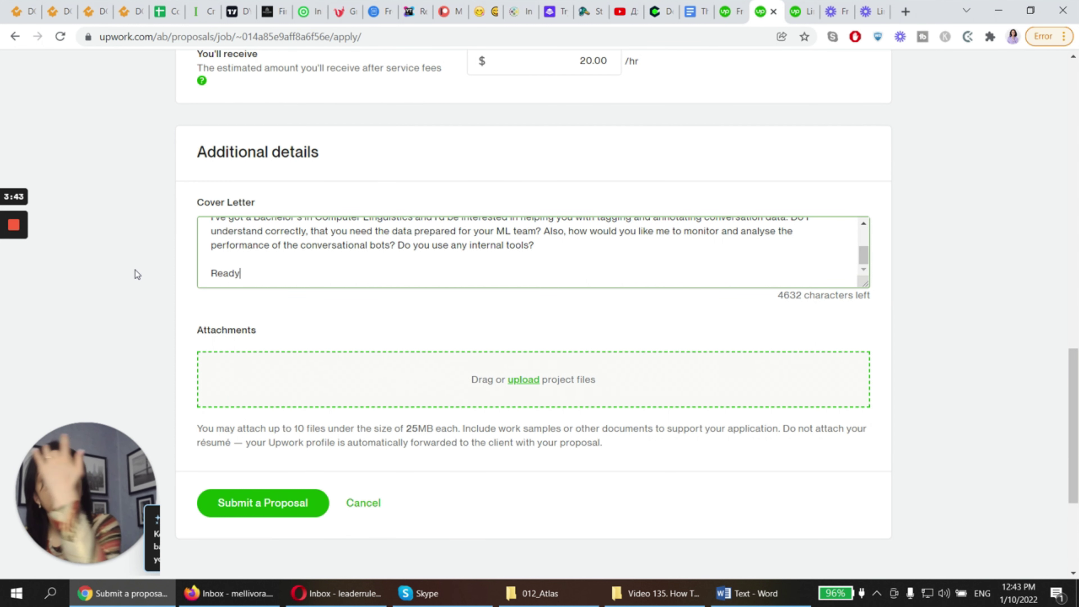
text( to jump p)
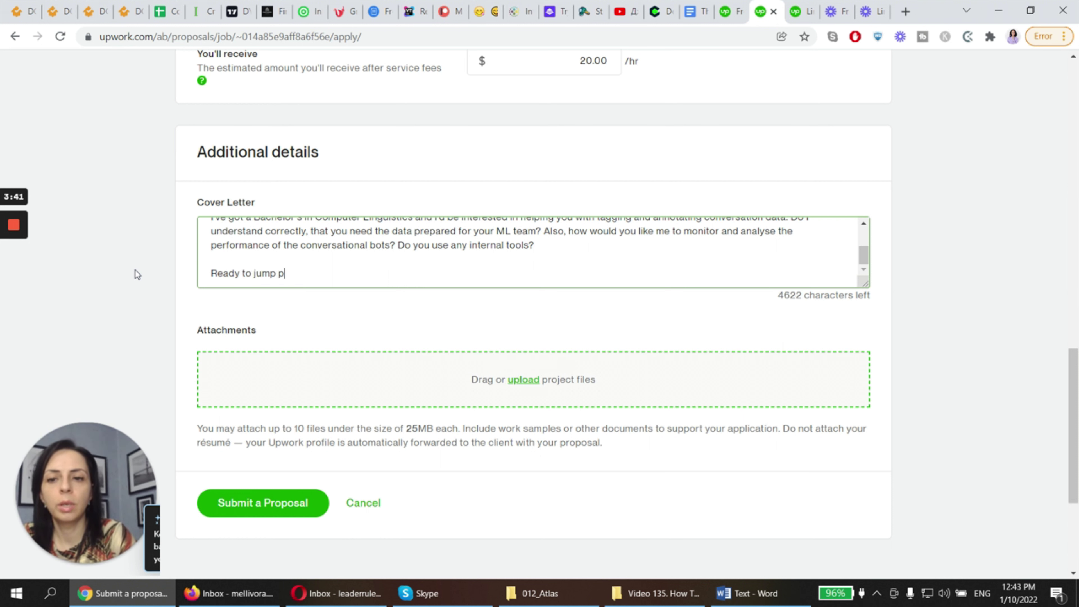
key(BackSpace)
text(on a call if )
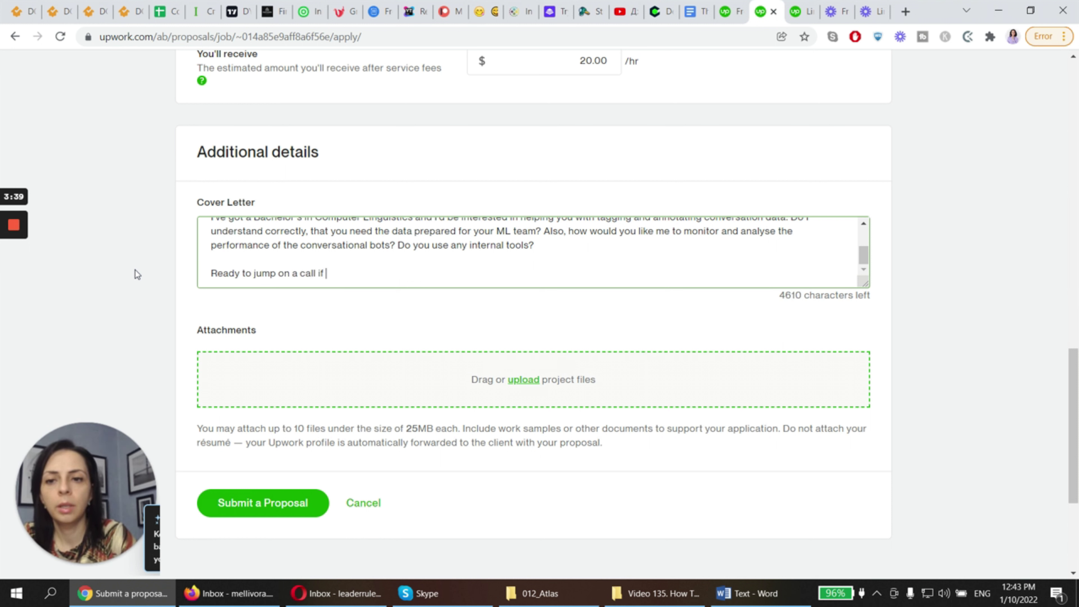
text(required.)
key(Return)
key(Return)
key(Return)
text(Best regar)
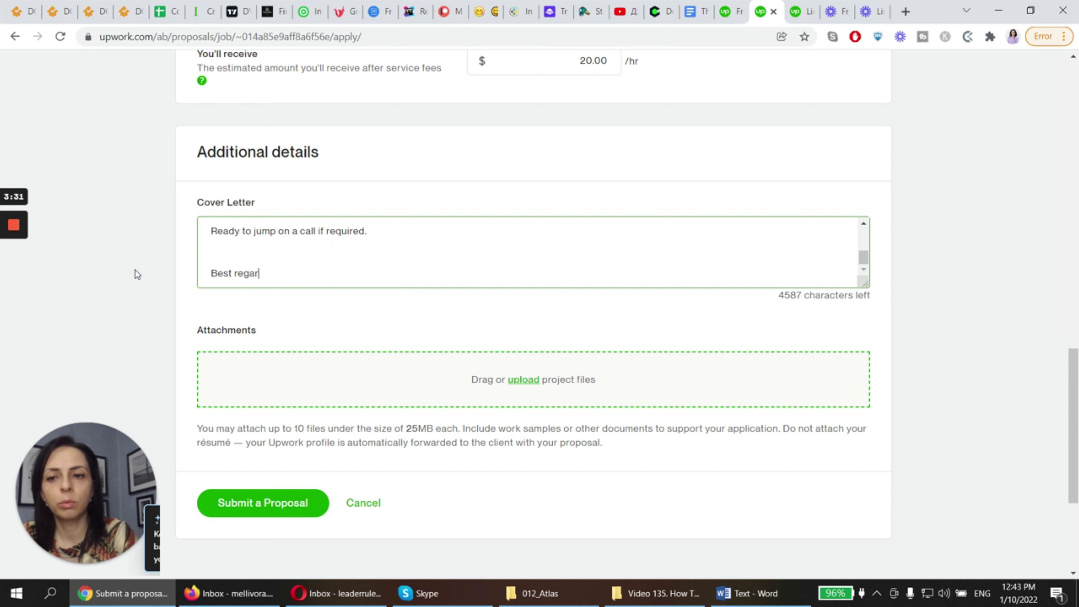
text(ds,)
key(Return)
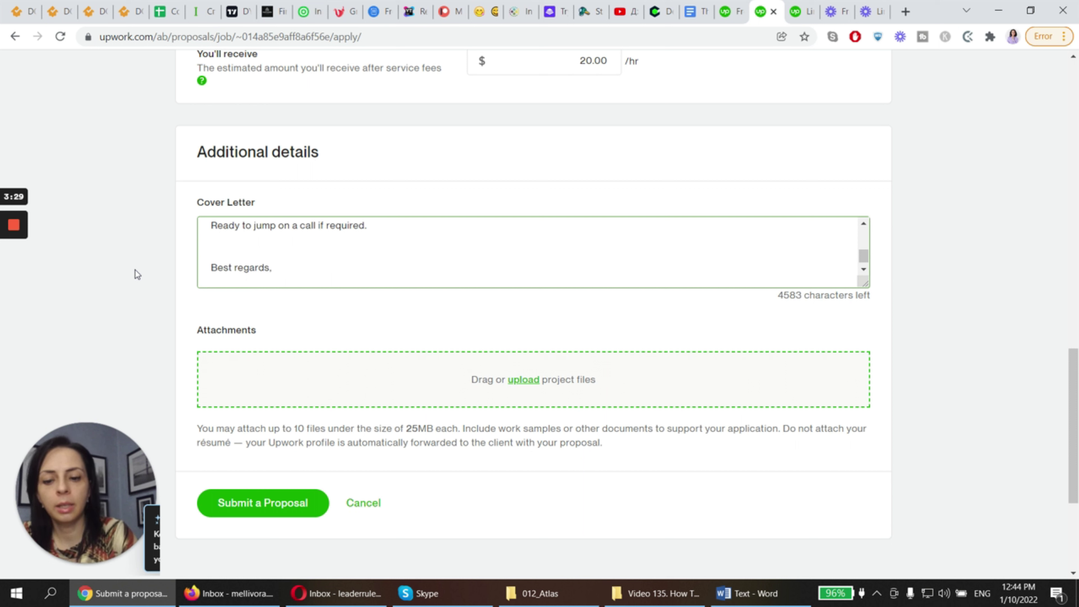
text(Ivan)
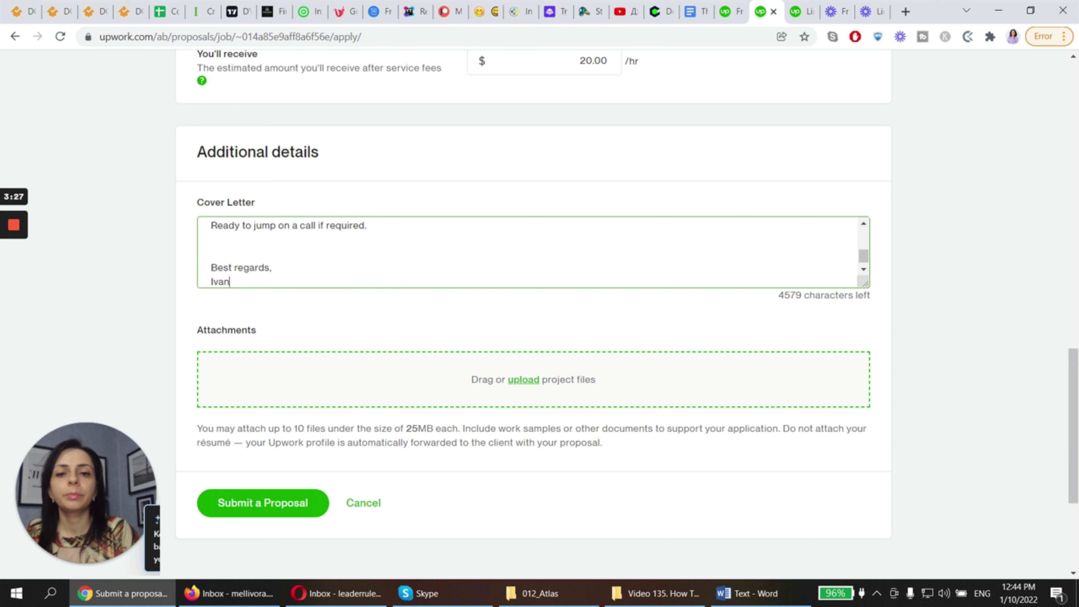
key(Page_Up)
scroll(838, 253, down, 5)
scroll(893, 245, up, 2)
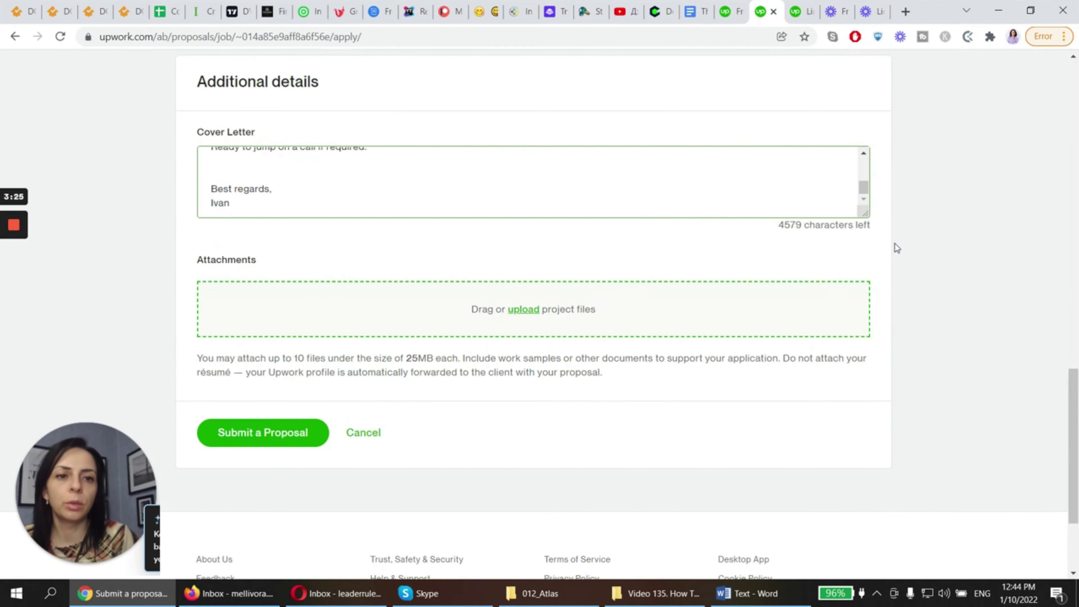